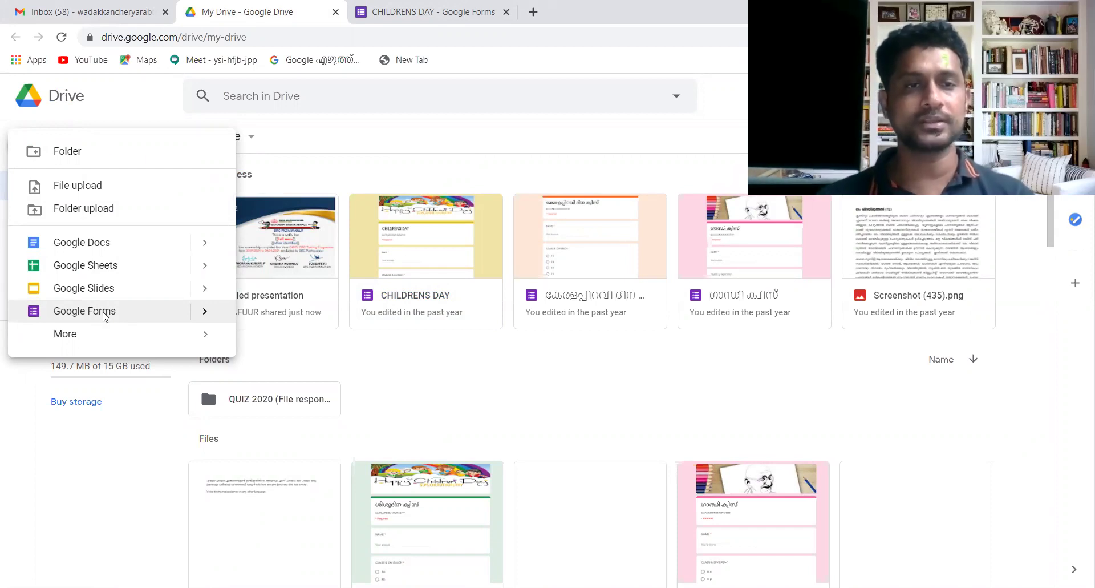
- Create a new blank Google Form from the Google Drive New menu
click(104, 315)
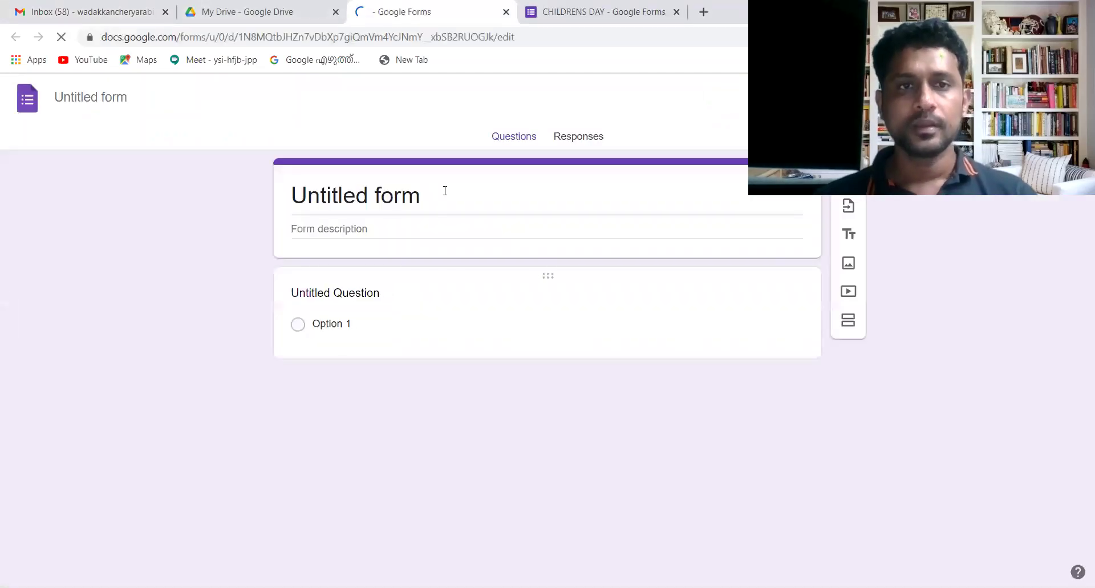
- Title the form 'digifit' and give it the description 'glps cheruthuruthy'
click(429, 197)
text(di)
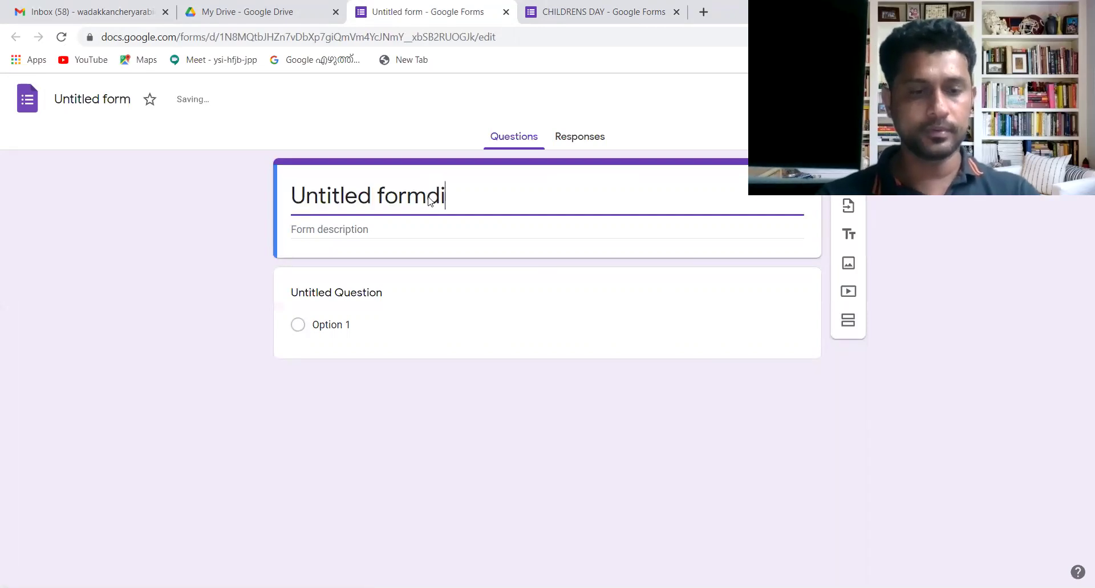
text(di)
key(BackSpace)
key(BackSpace)
key(BackSpace)
key(BackSpace)
key(BackSpace)
key(BackSpace)
key(BackSpace)
key(BackSpace)
key(BackSpace)
key(BackSpace)
key(BackSpace)
key(BackSpace)
key(BackSpace)
key(BackSpace)
key(BackSpace)
key(BackSpace)
key(BackSpace)
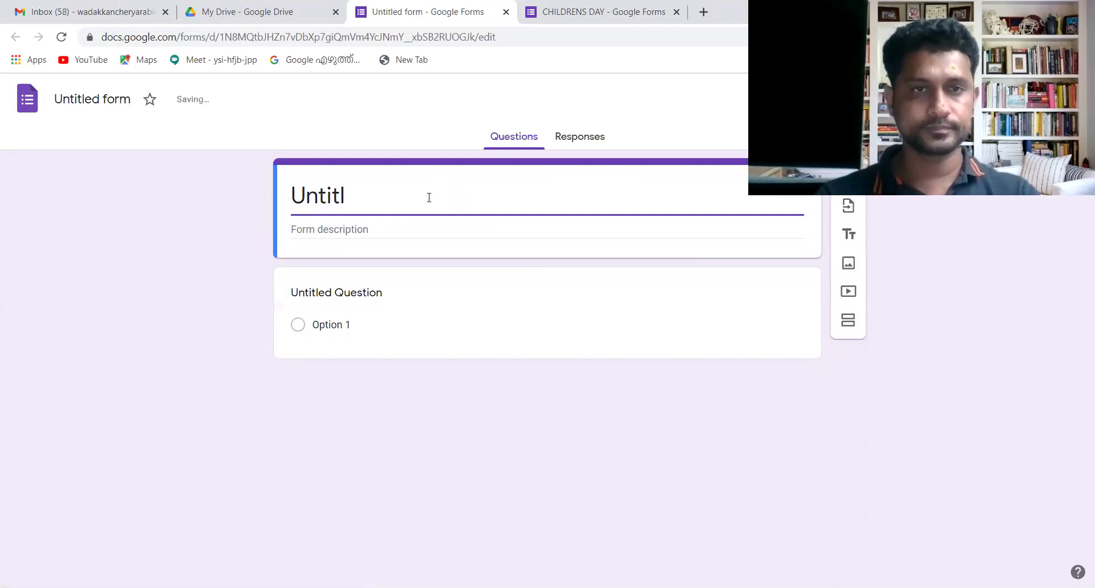
text(dig)
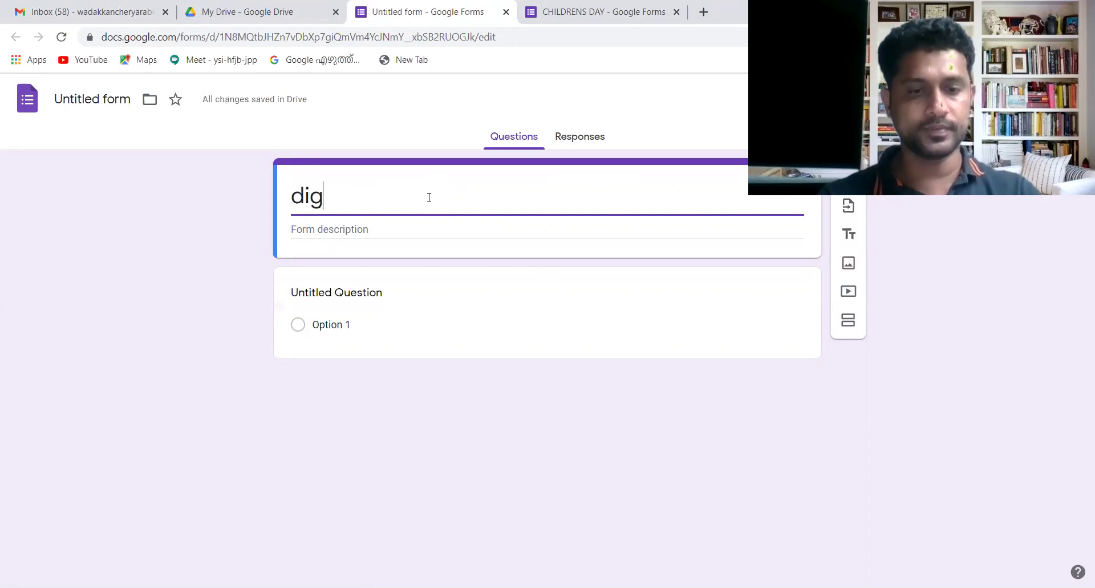
text(ifit)
click(398, 226)
text(g)
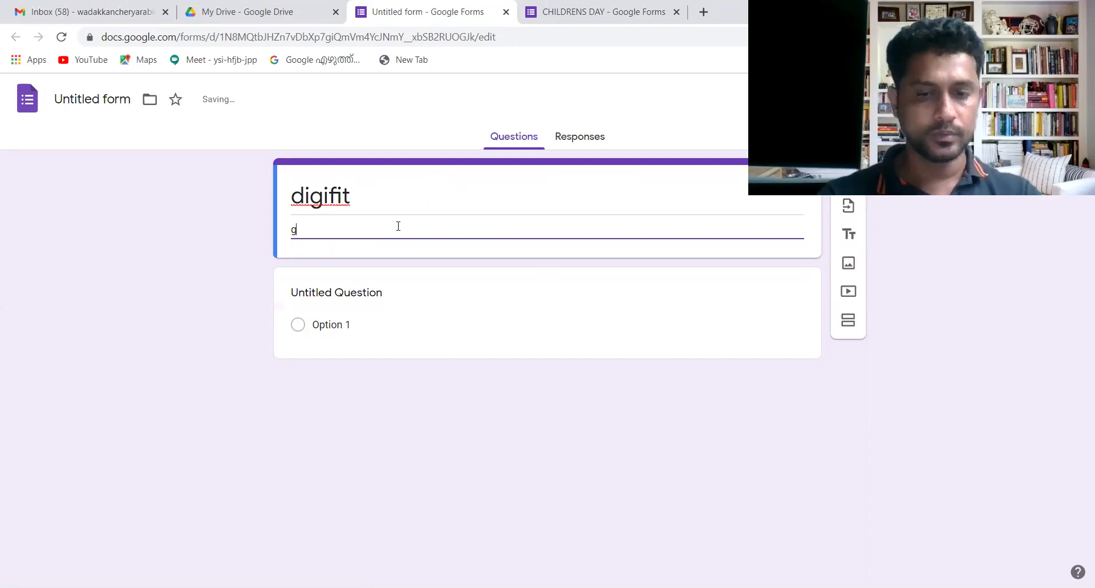
text(lps )
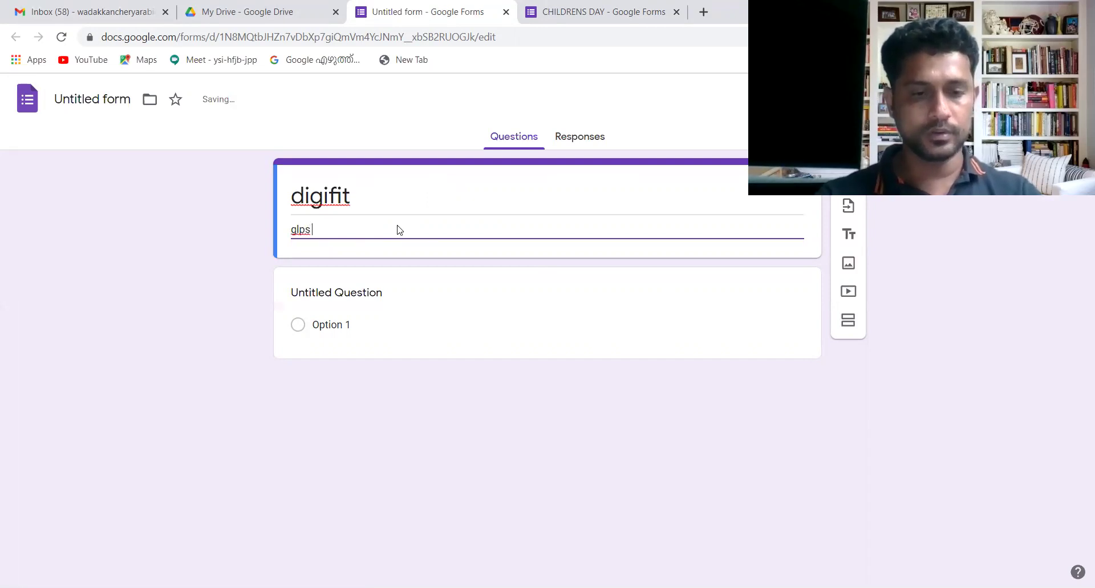
text(cherut)
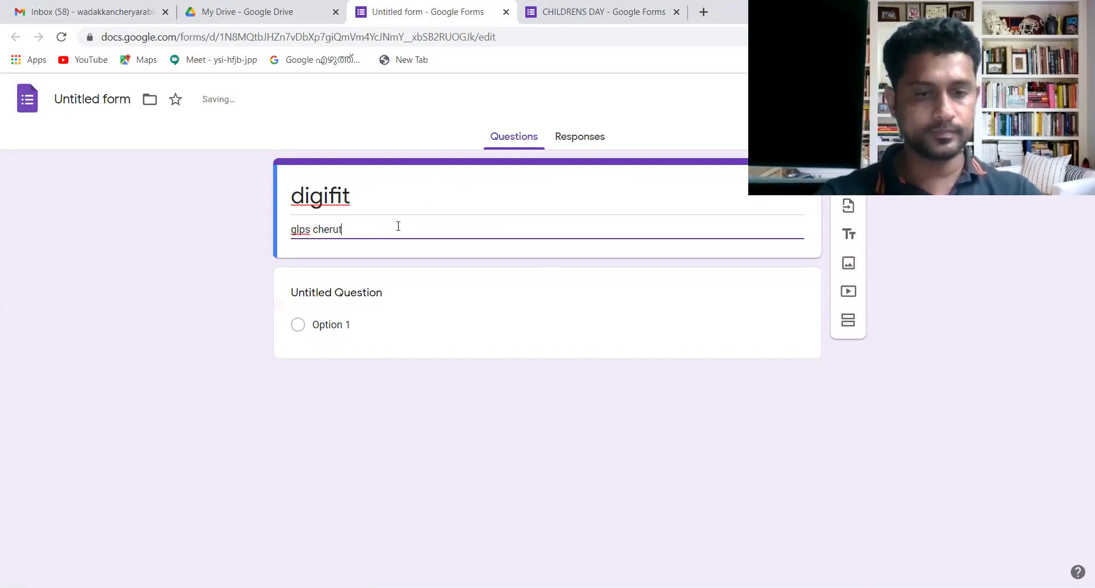
text(huruthy)
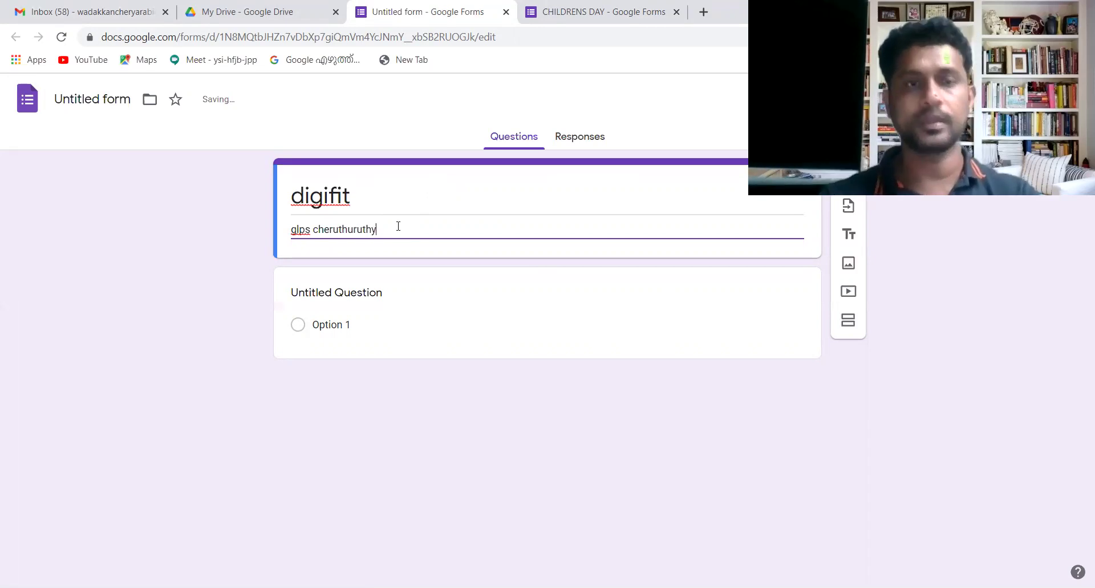
click(371, 296)
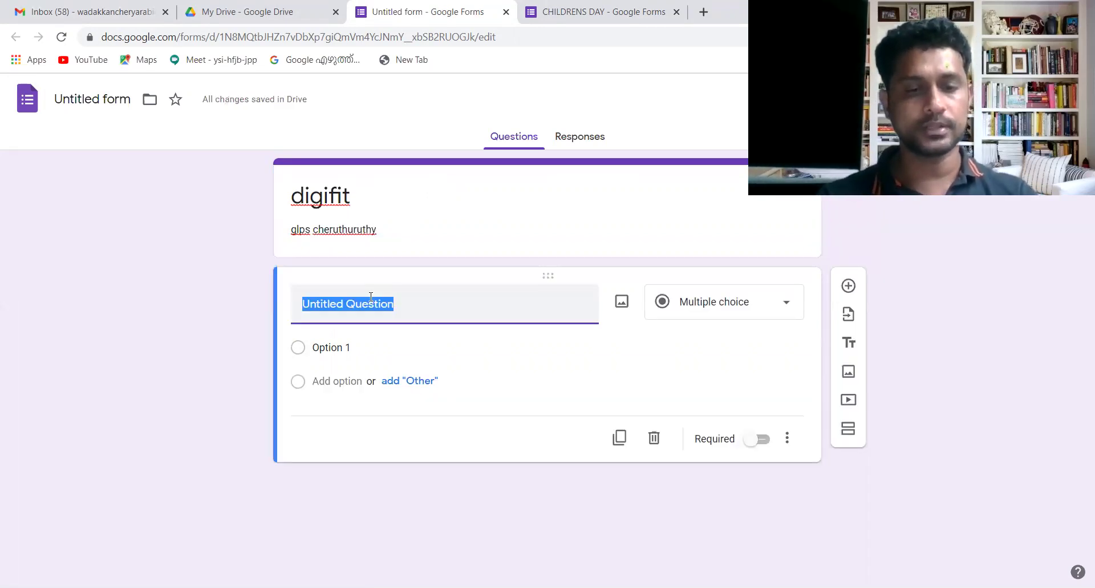
- Title the first question NAME and mark it required
text(n)
key(BackSpace)
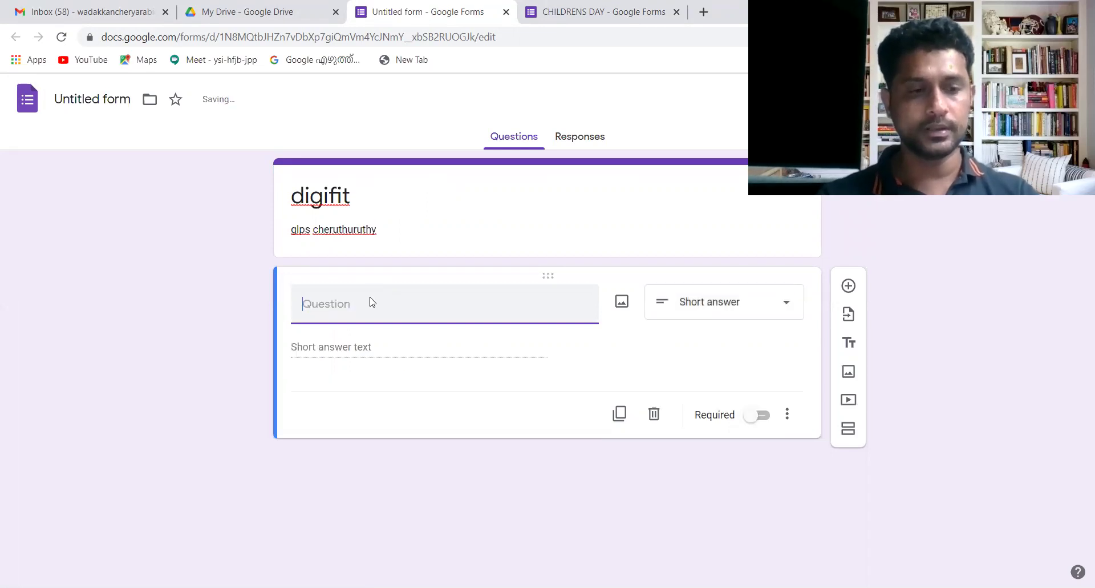
text(NAME)
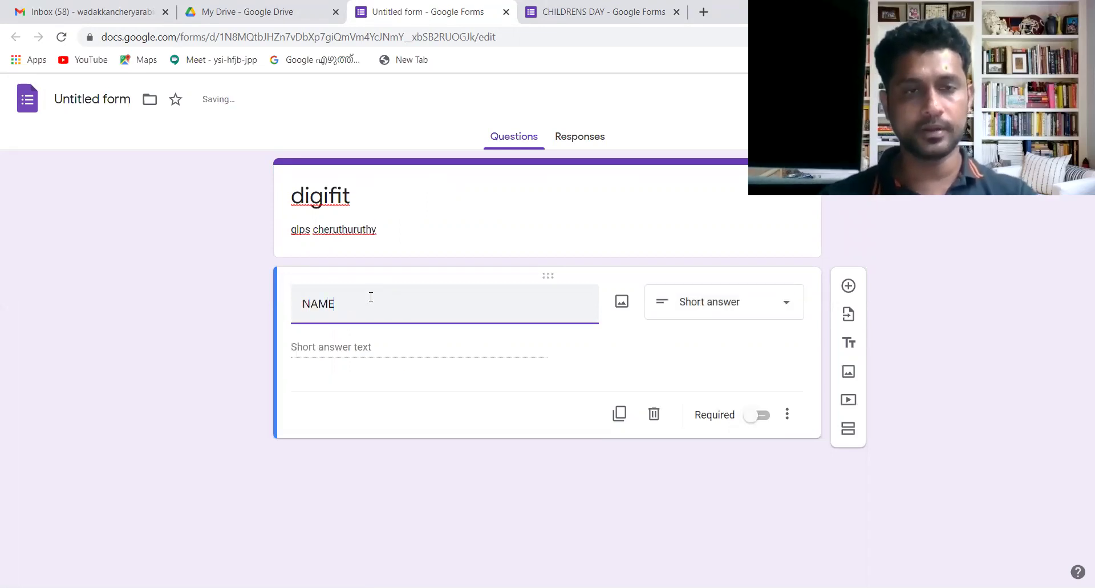
click(764, 420)
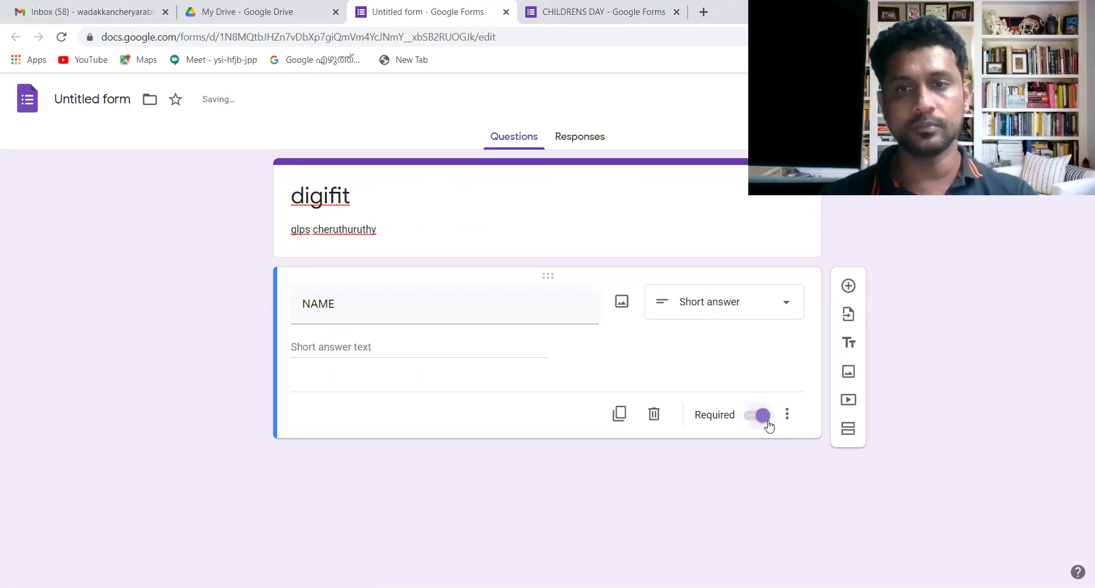
- Duplicate the question twice, renaming the copies SCHOOL NAME and PHONE NUMBER
click(620, 416)
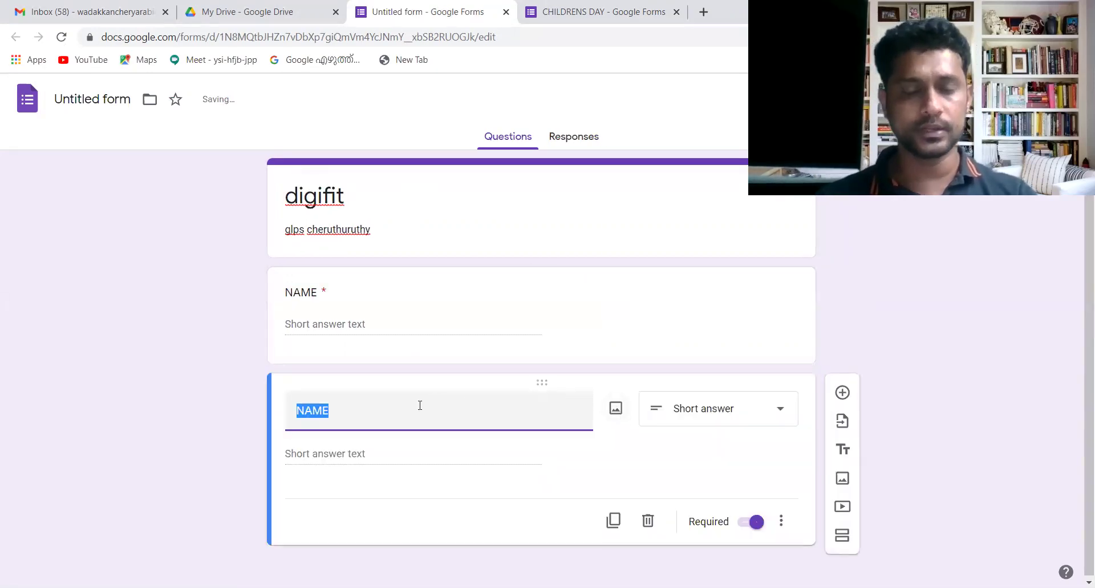
text(sc)
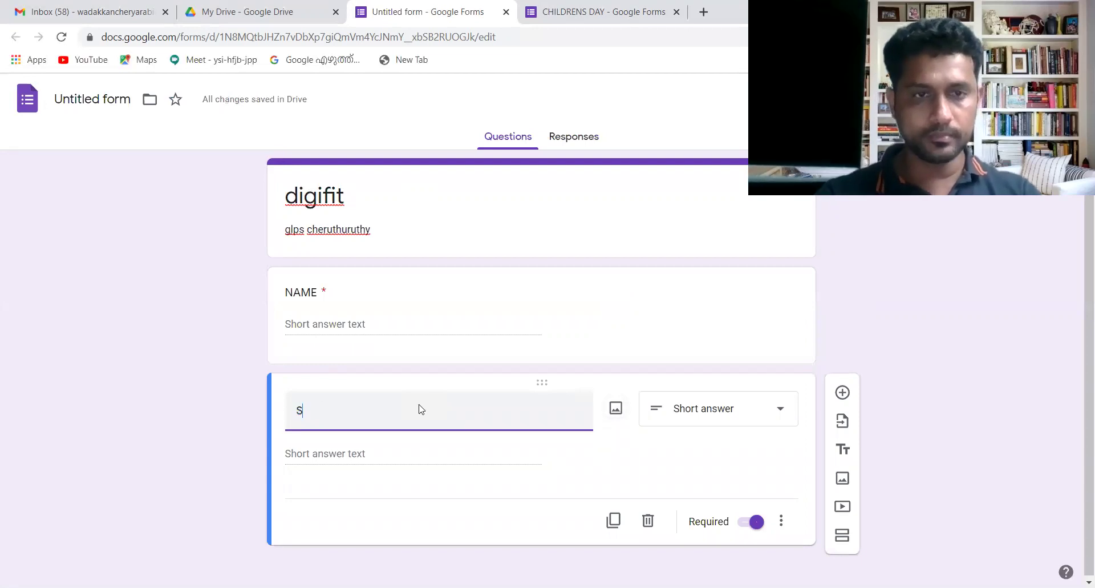
text(HOOL)
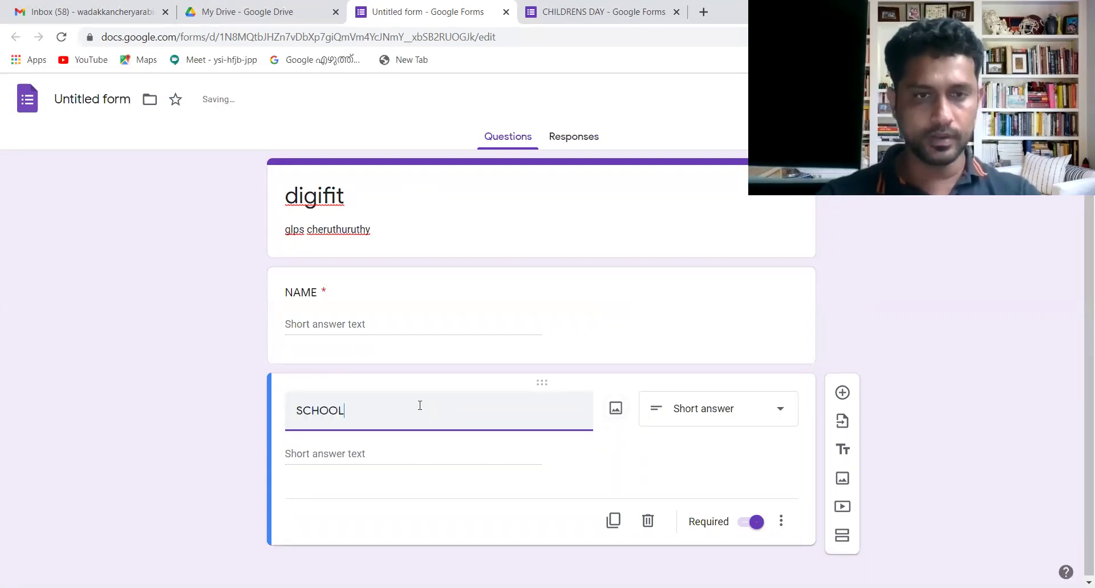
text( NAME)
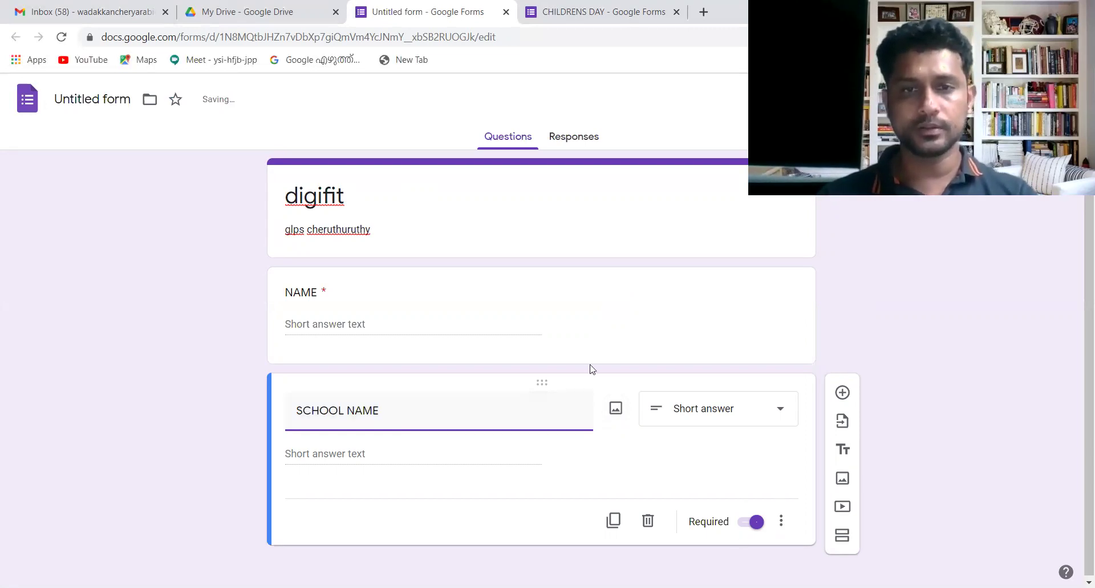
click(613, 519)
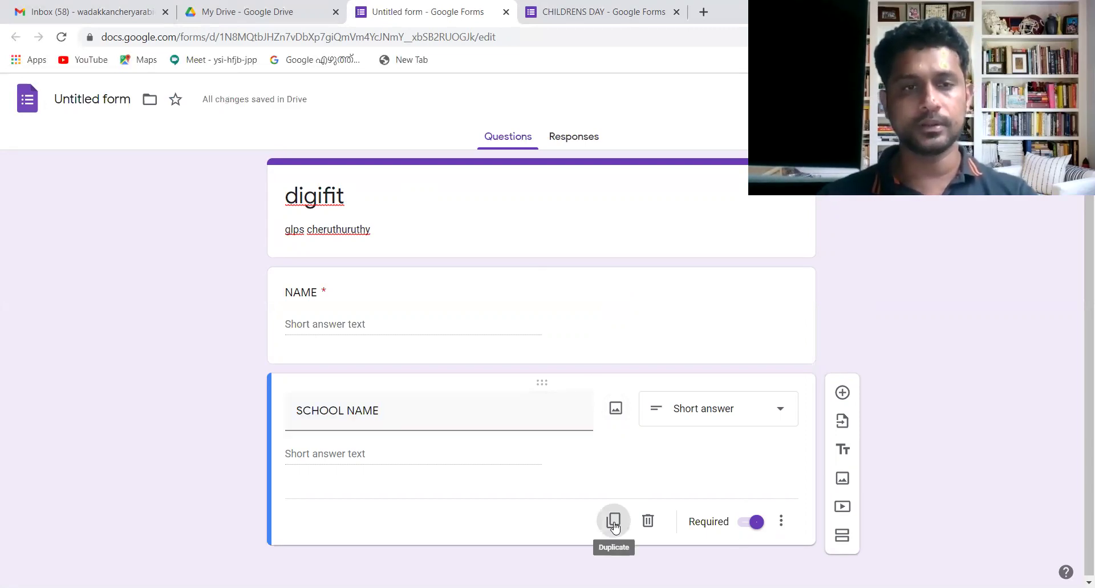
text(P)
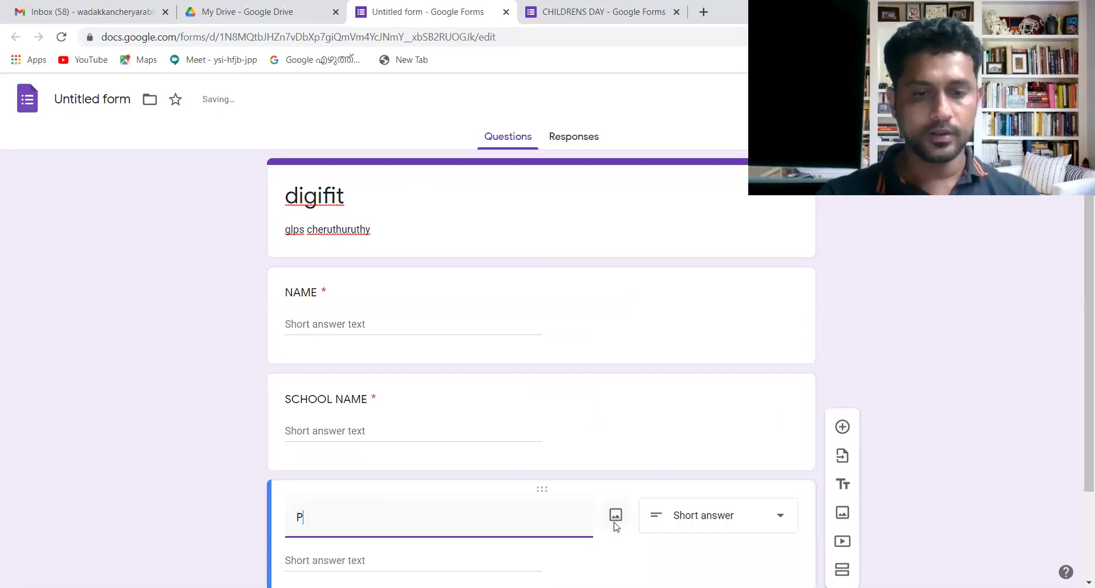
text(HONE NUMBER)
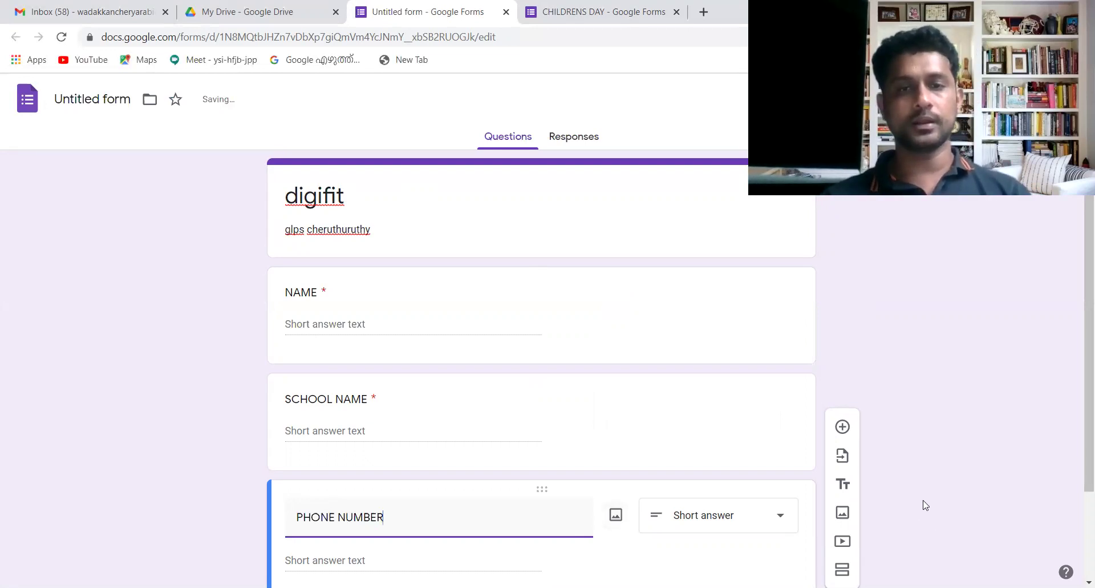
- Open the form's settings
scroll(1079, 491, down, 1)
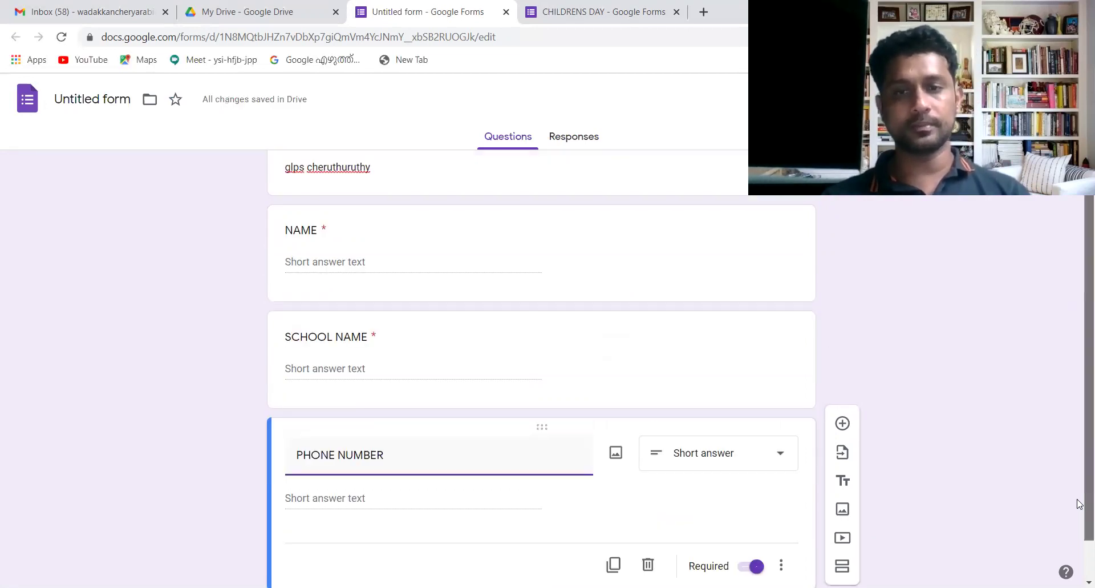
scroll(1080, 503, down, 1)
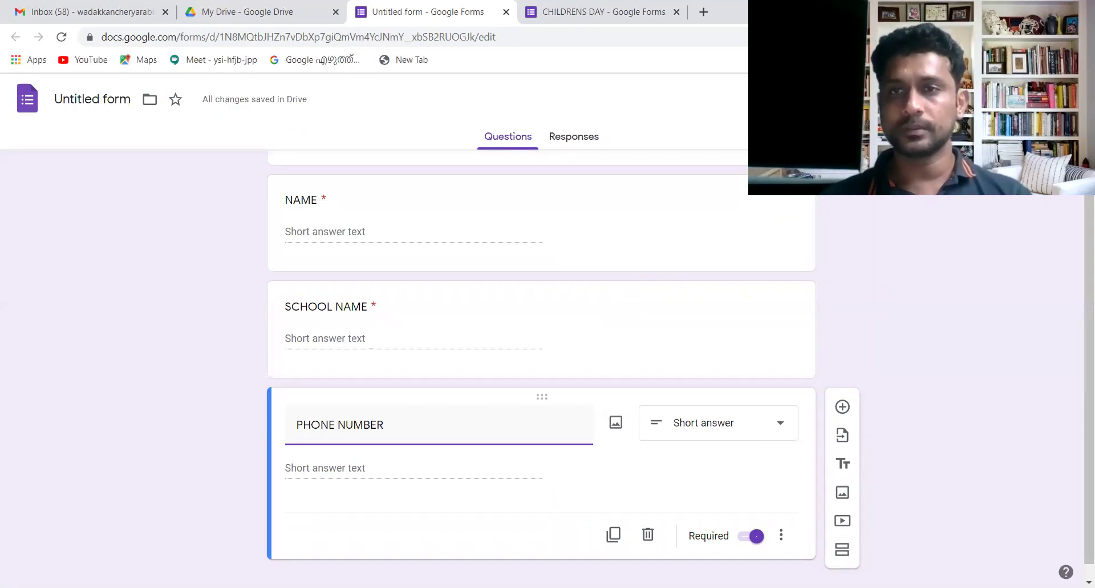
click(947, 98)
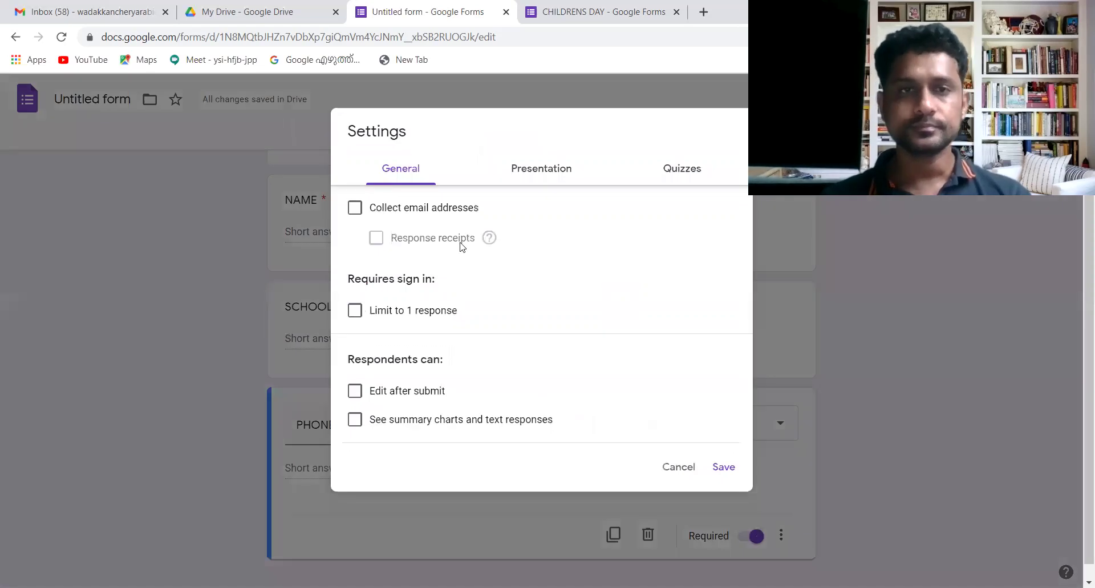
- Collect respondents' email addresses and limit responses to one per person
click(355, 209)
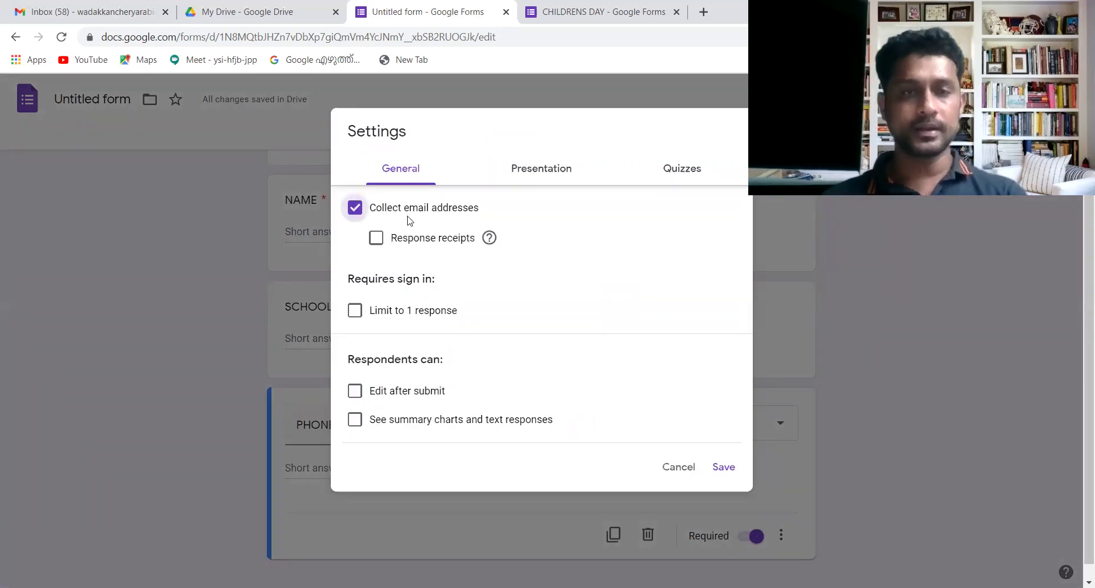
click(355, 311)
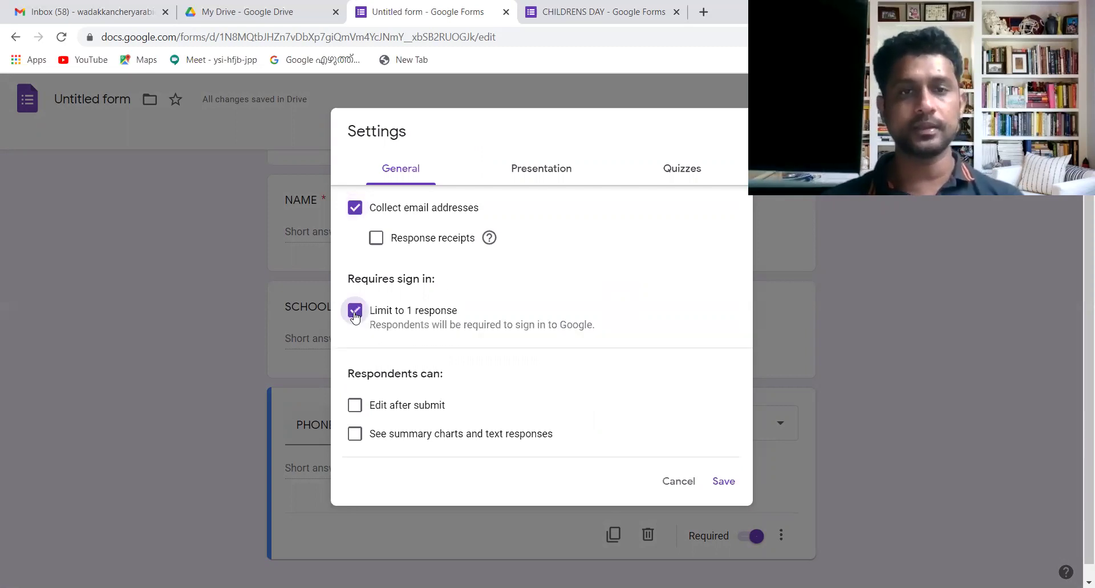
click(557, 177)
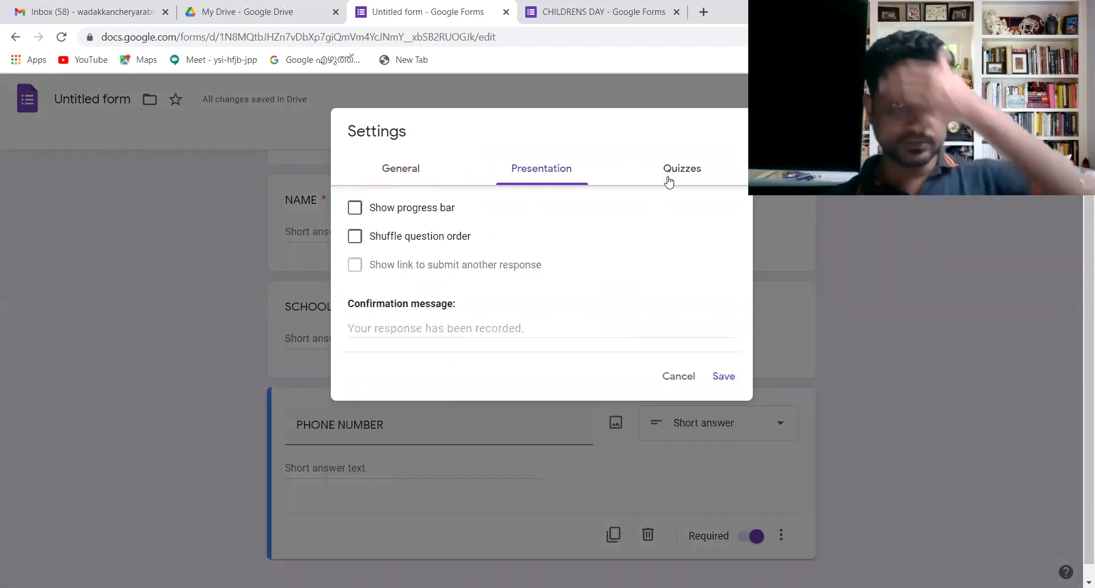
- Make the form a quiz hiding missed questions, correct answers and point values, then save
click(687, 174)
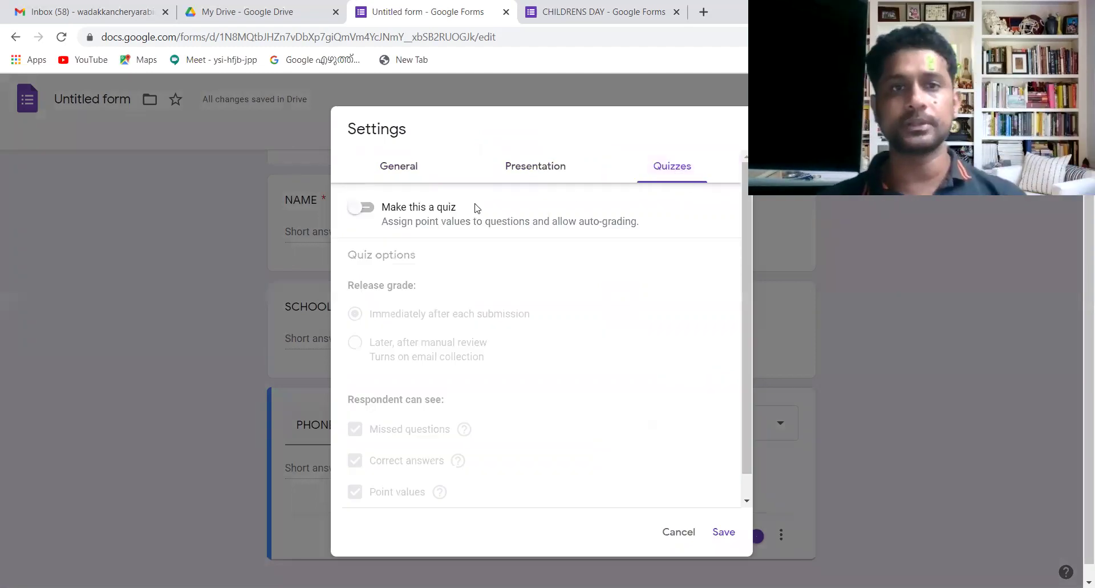
click(365, 208)
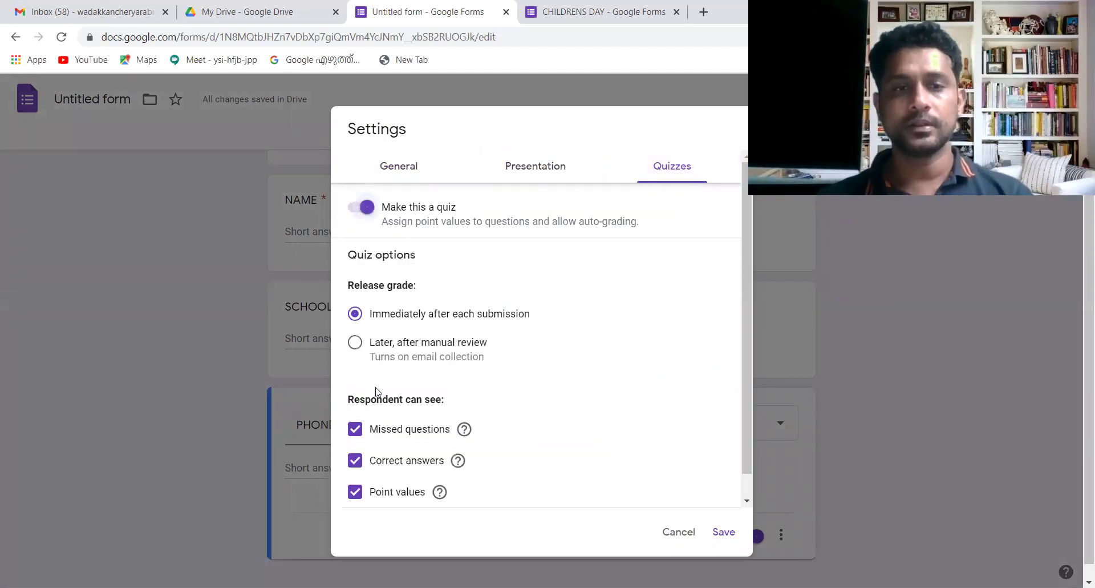
click(355, 428)
click(355, 460)
click(355, 491)
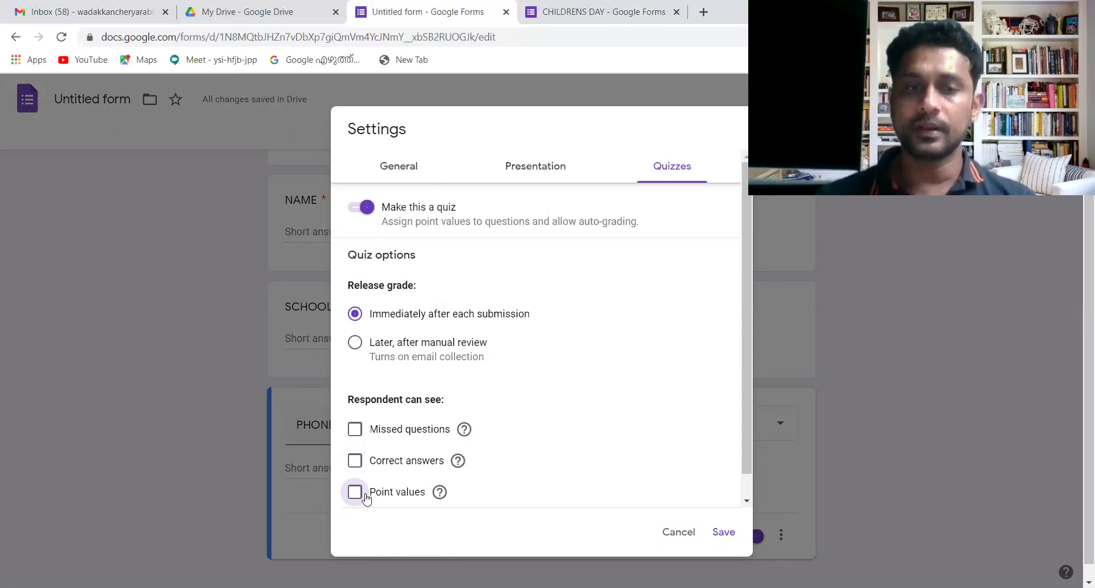
click(721, 539)
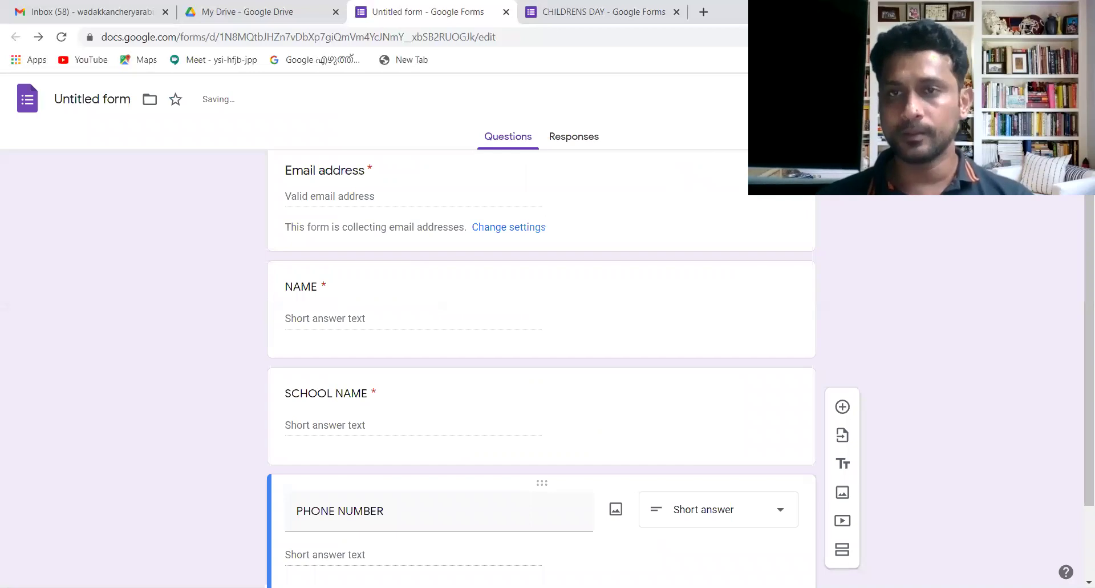
- Preview the digifit form, then return to the Untitled form editor
click(912, 98)
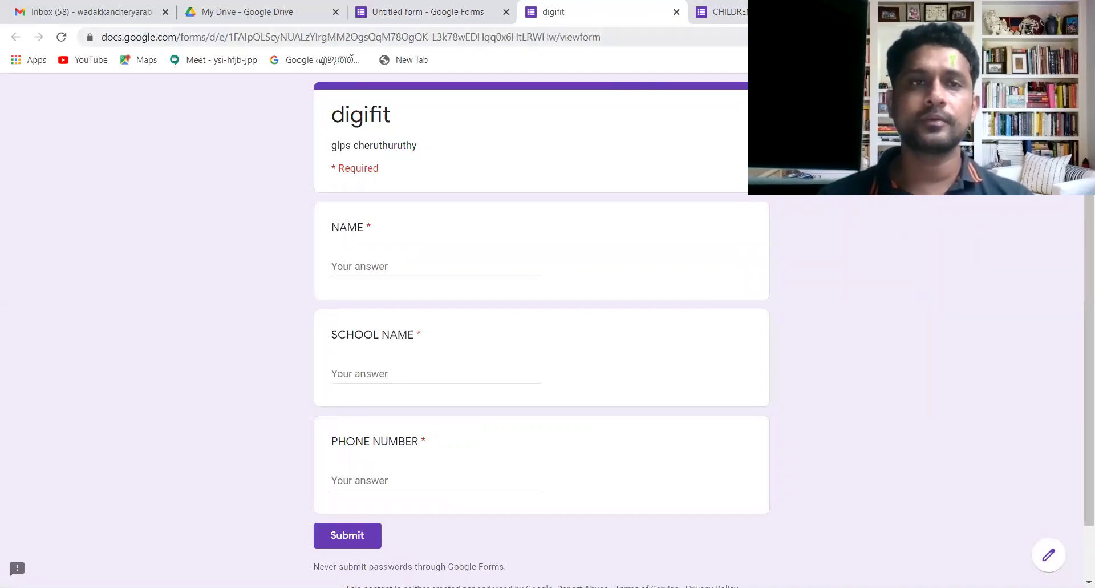
click(387, 8)
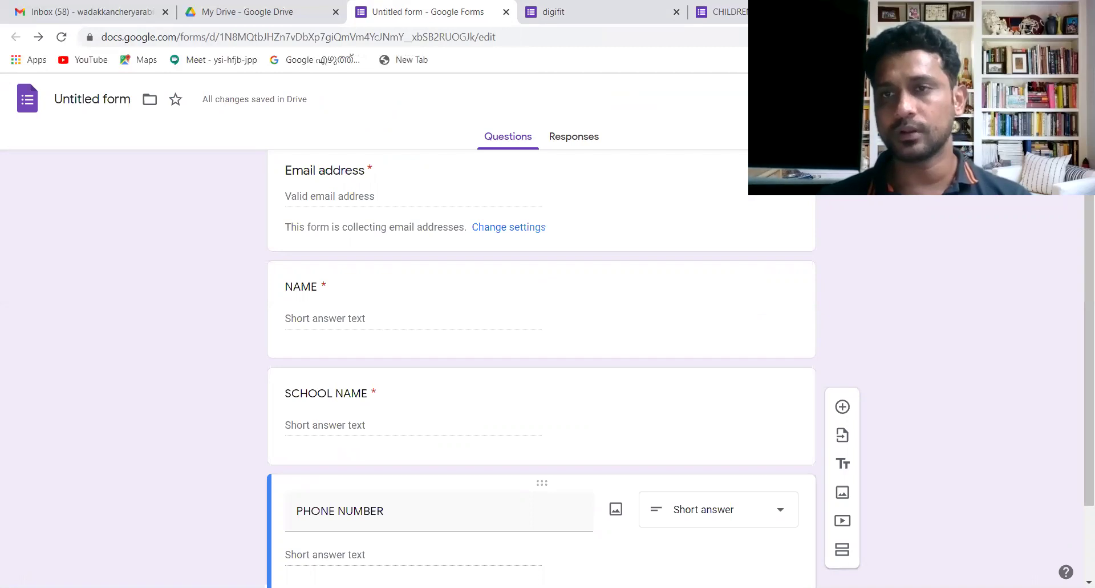
- Search the add-ons Marketplace for Certify'em
click(1054, 99)
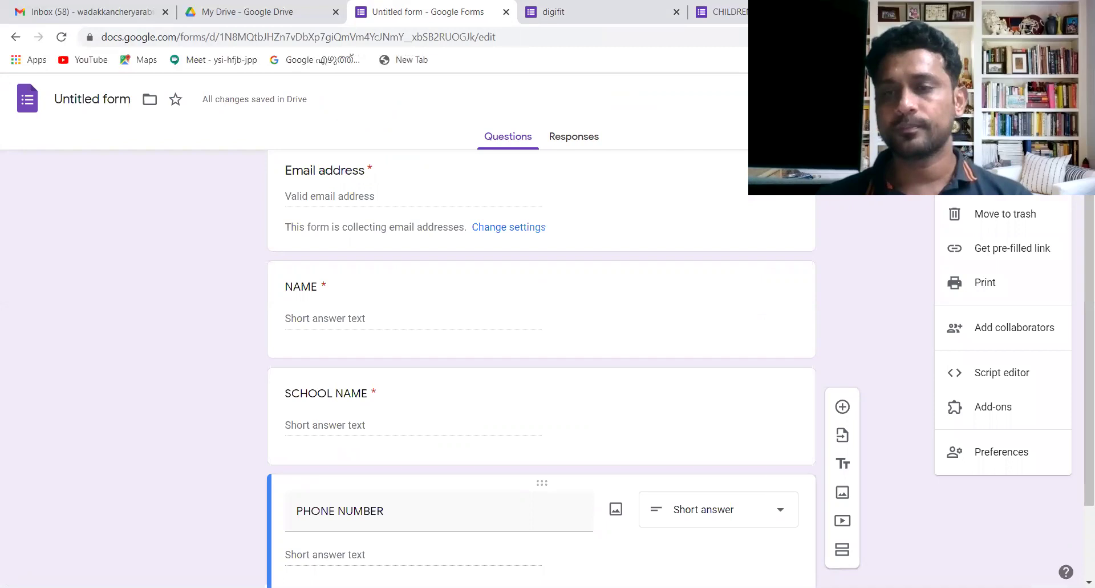
click(1009, 410)
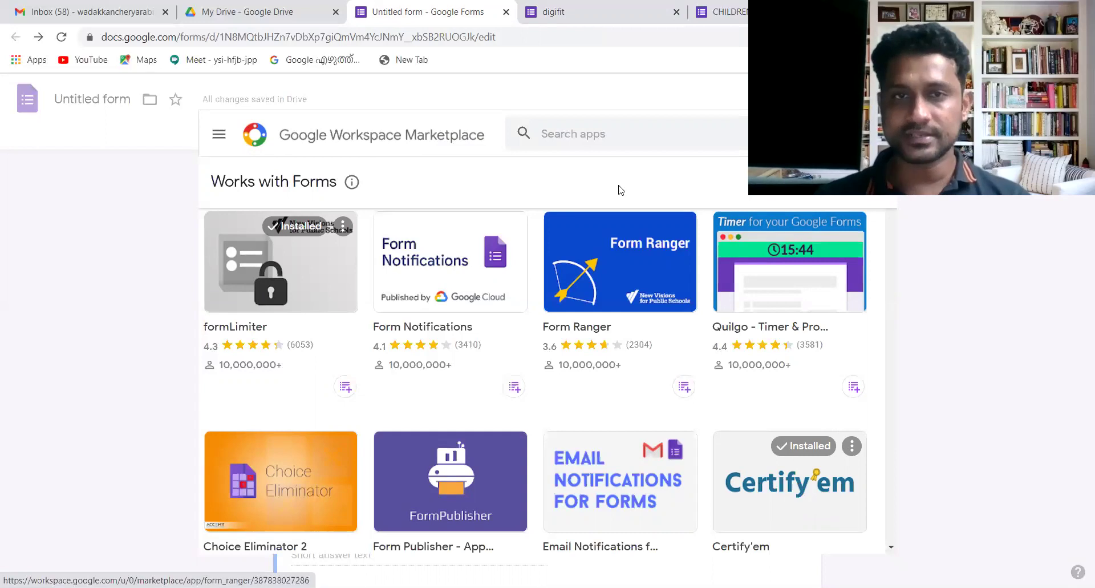
click(606, 137)
text(c)
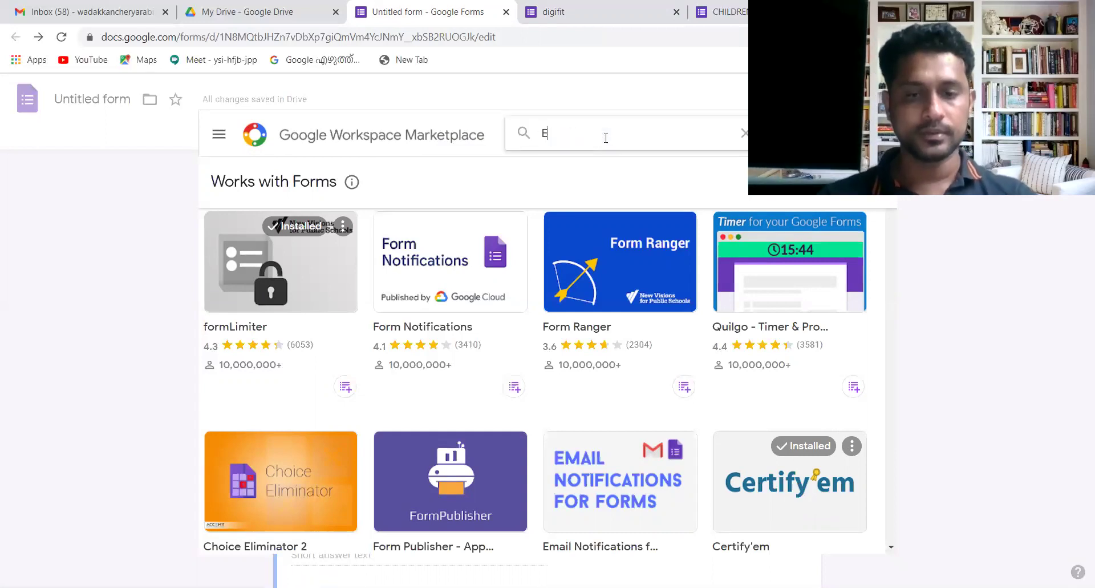
key(BackSpace)
text(cERTFY)
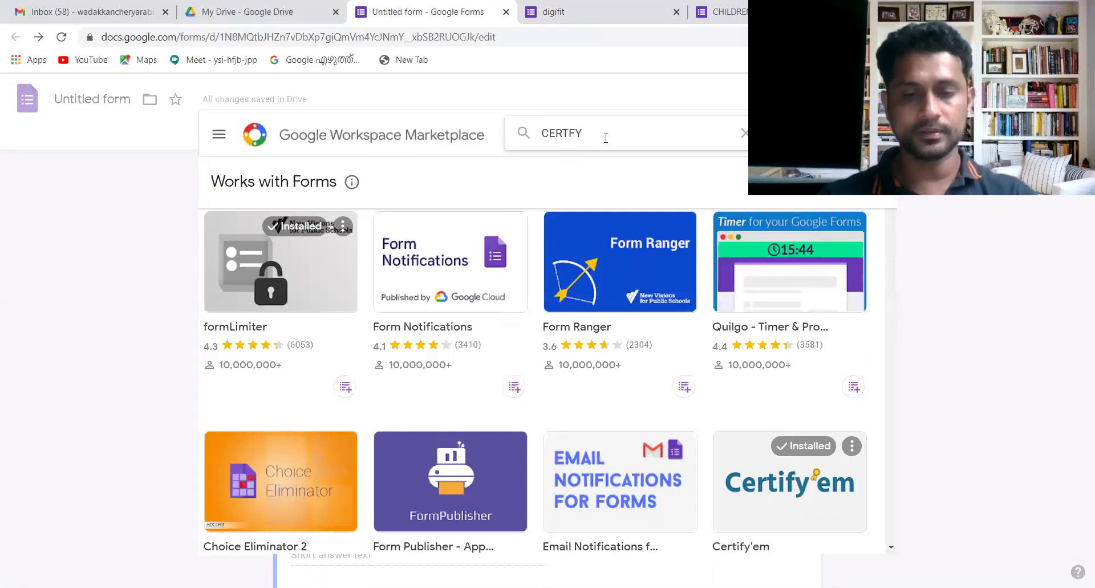
text( EM)
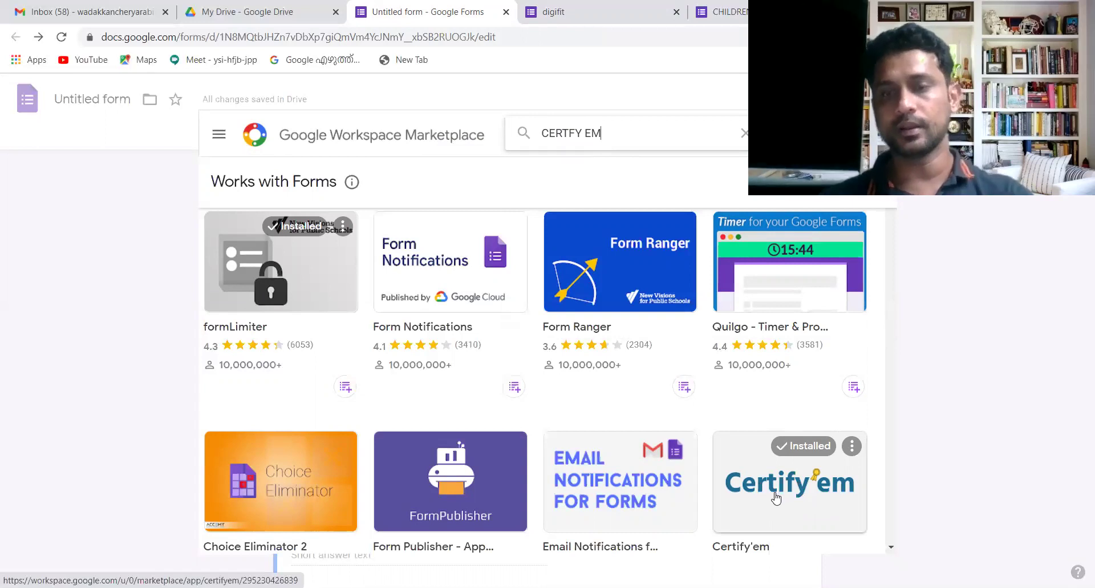
- View the Certify'em details page, close the Marketplace, and open Certify'em's options
click(776, 498)
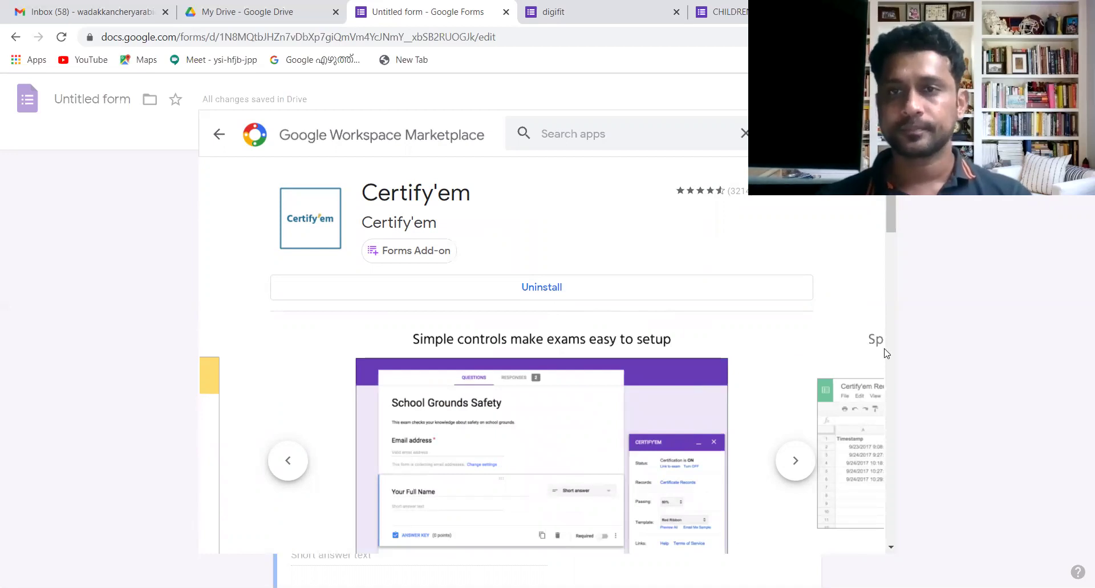
key(Escape)
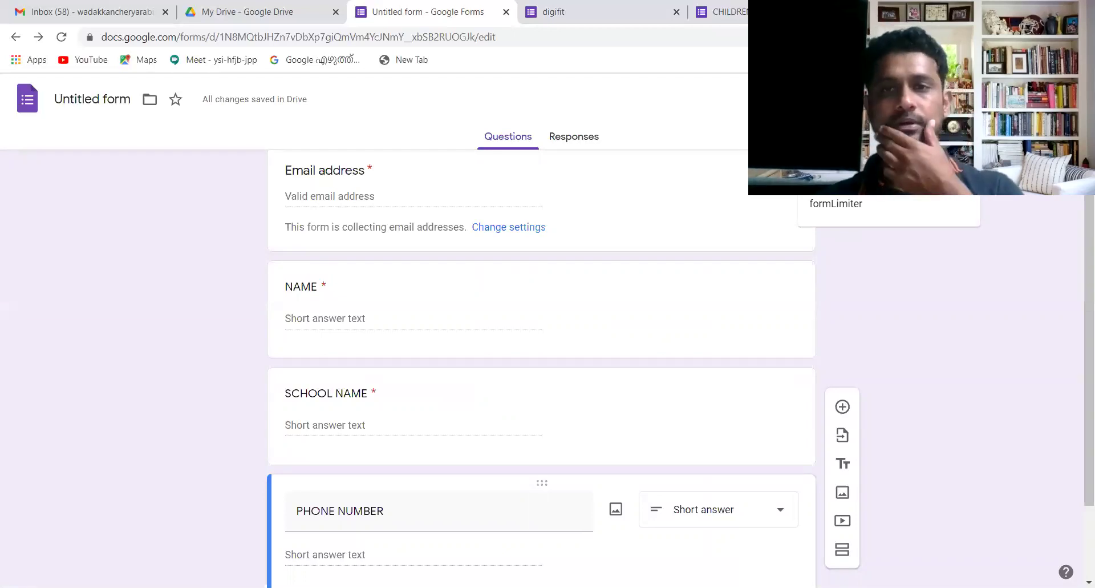
click(836, 177)
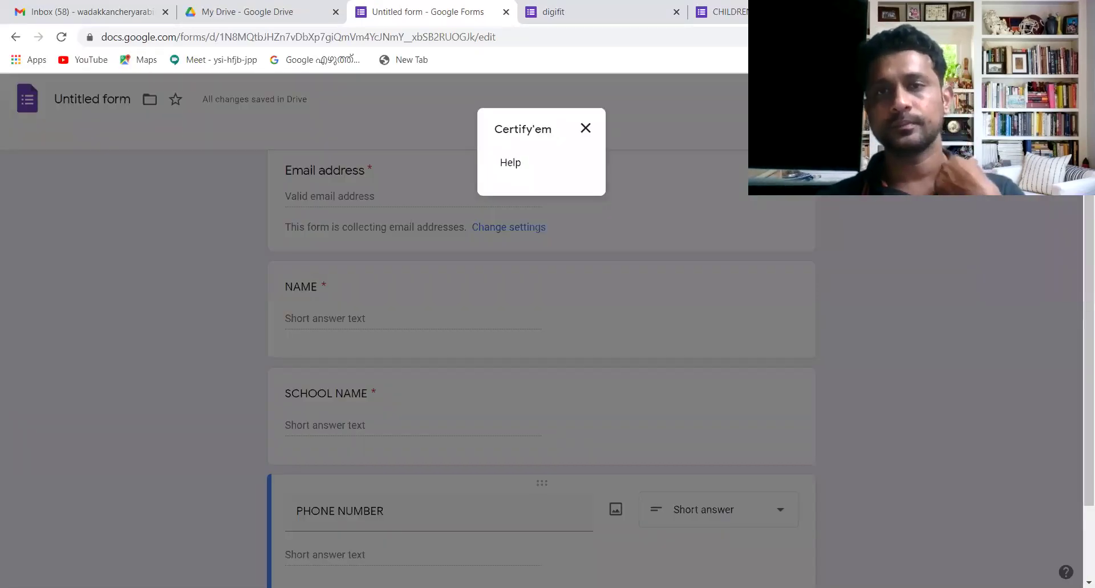
click(586, 128)
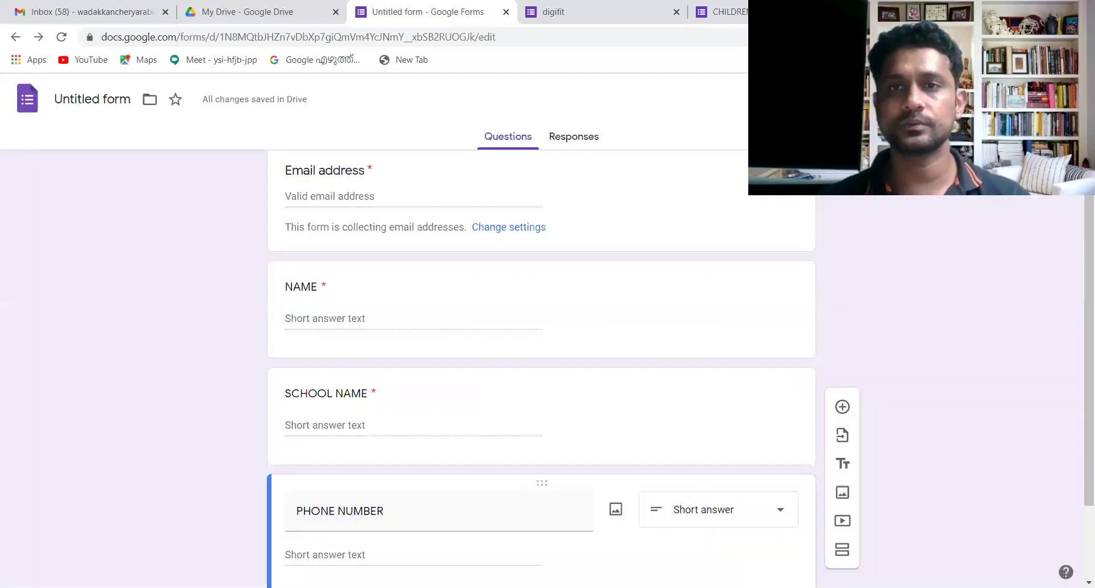
click(810, 99)
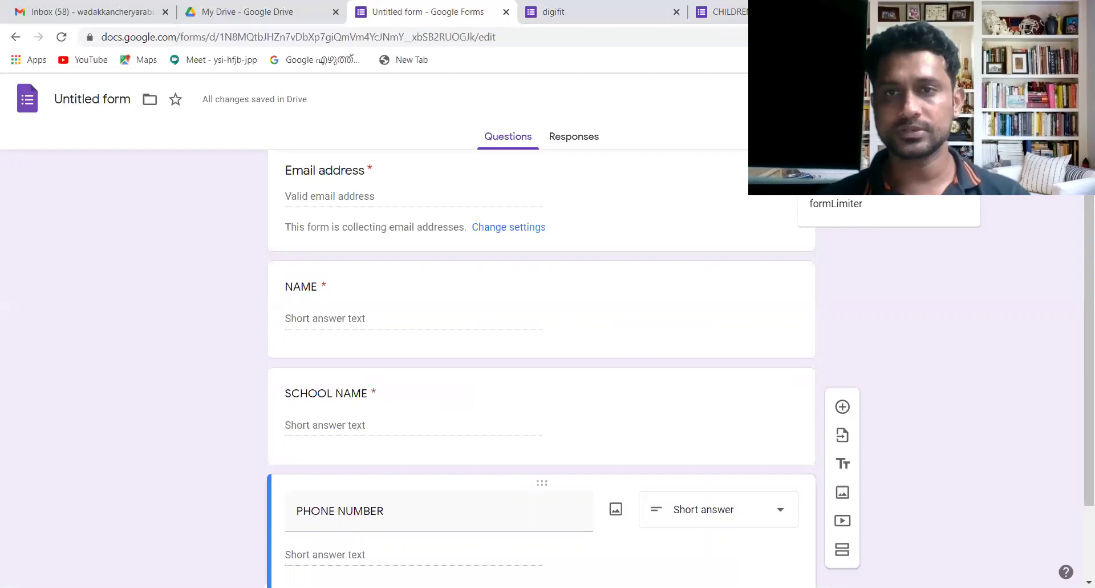
click(832, 176)
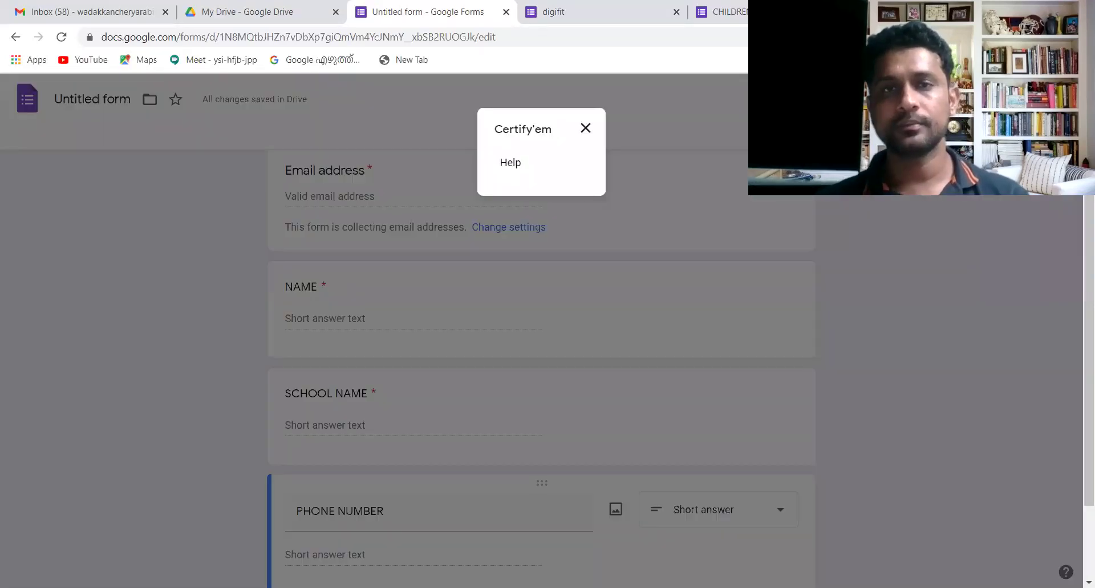
click(588, 132)
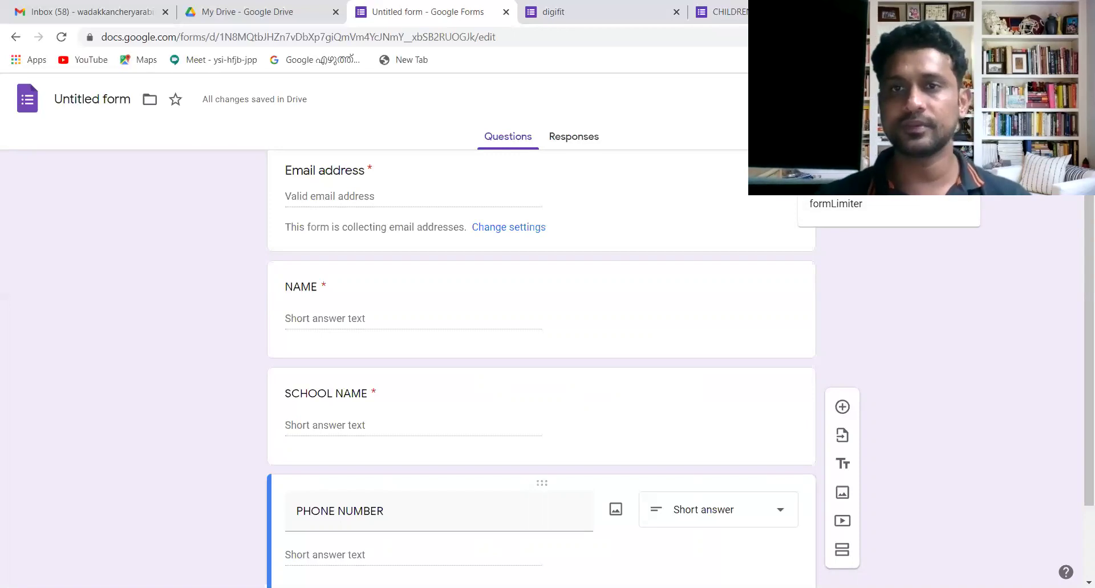
click(836, 177)
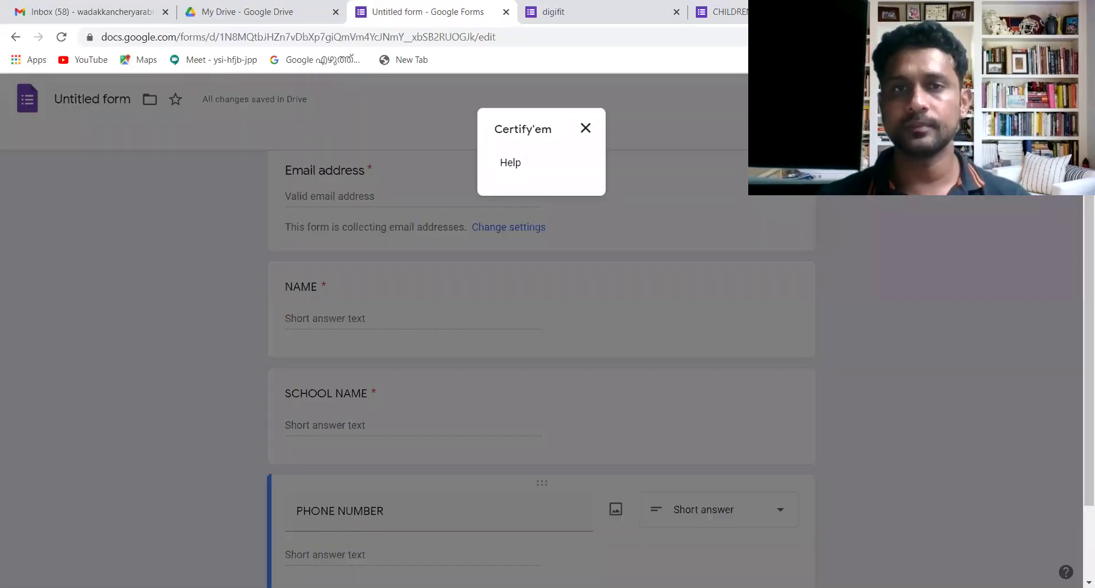
click(585, 129)
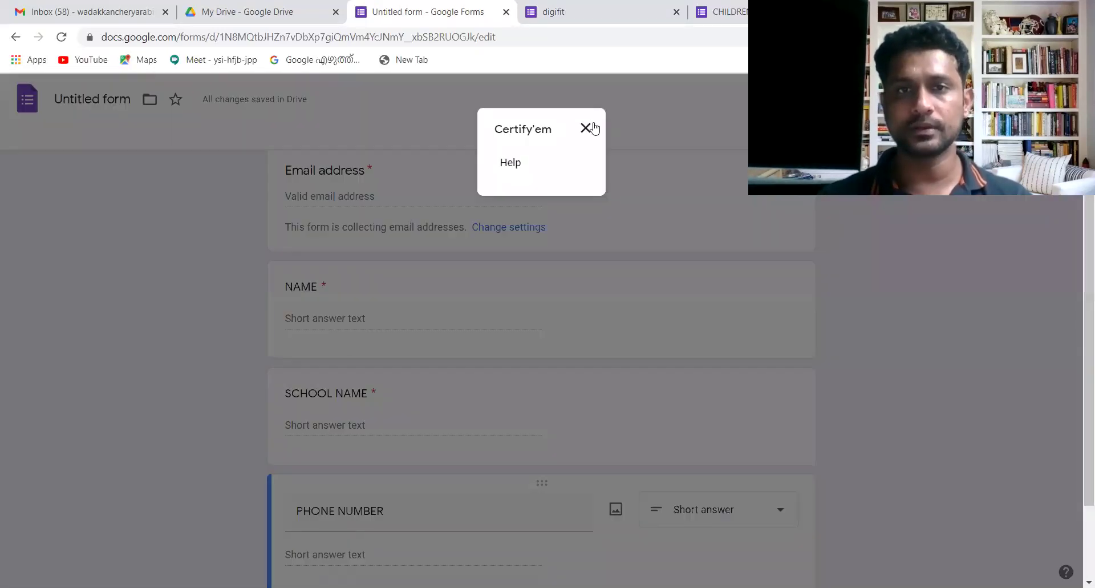
click(586, 126)
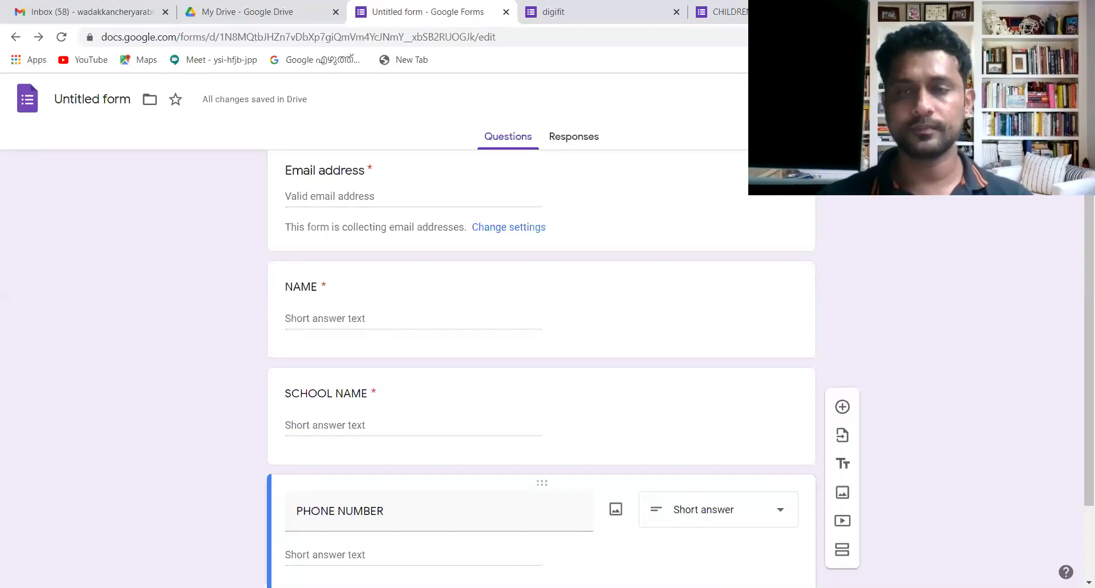
click(836, 176)
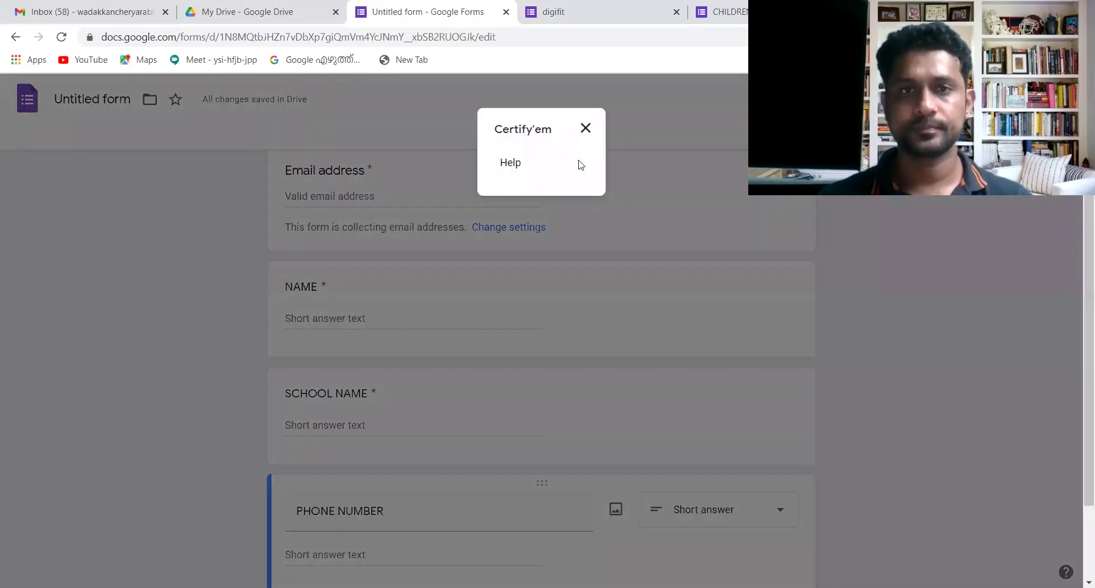
click(504, 167)
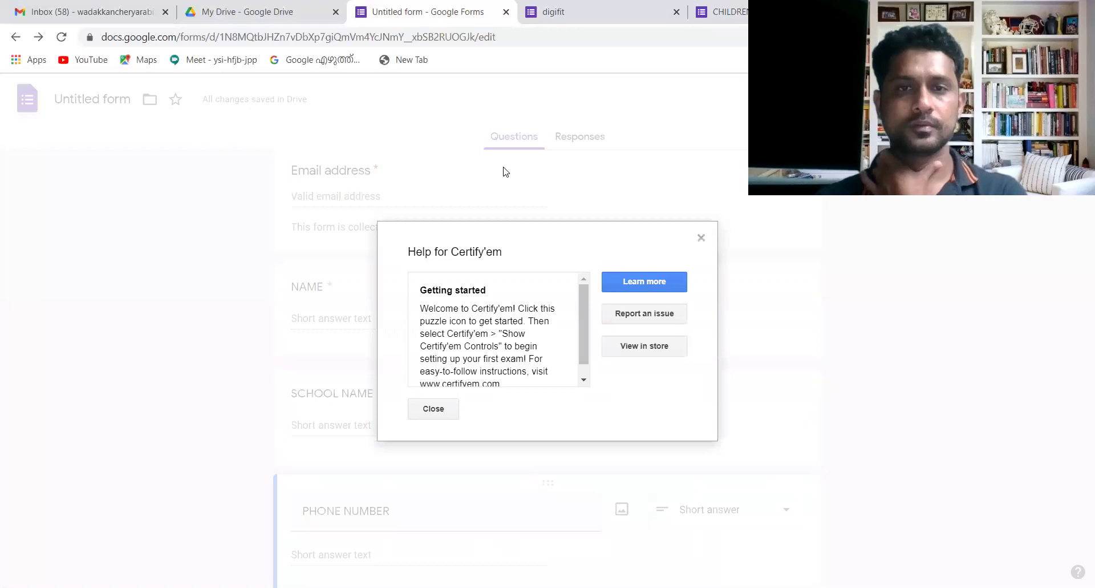
click(433, 409)
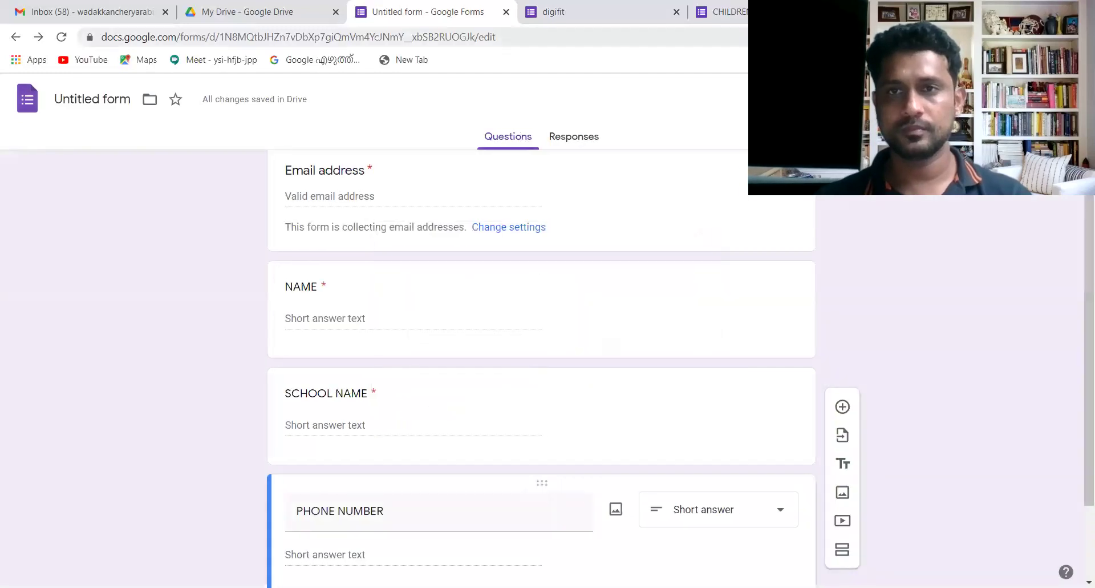
click(907, 99)
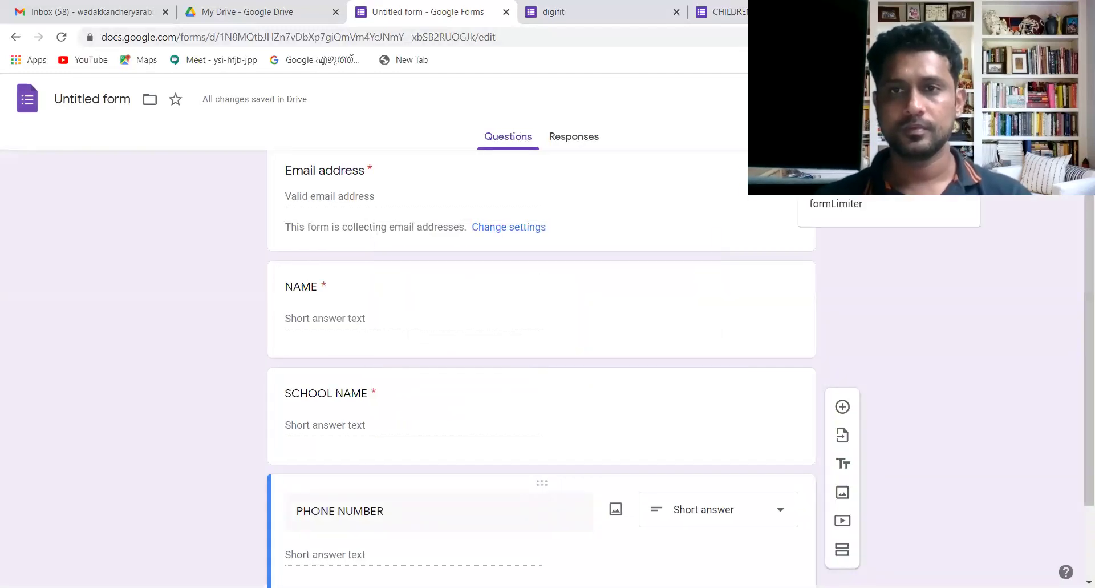
key(Escape)
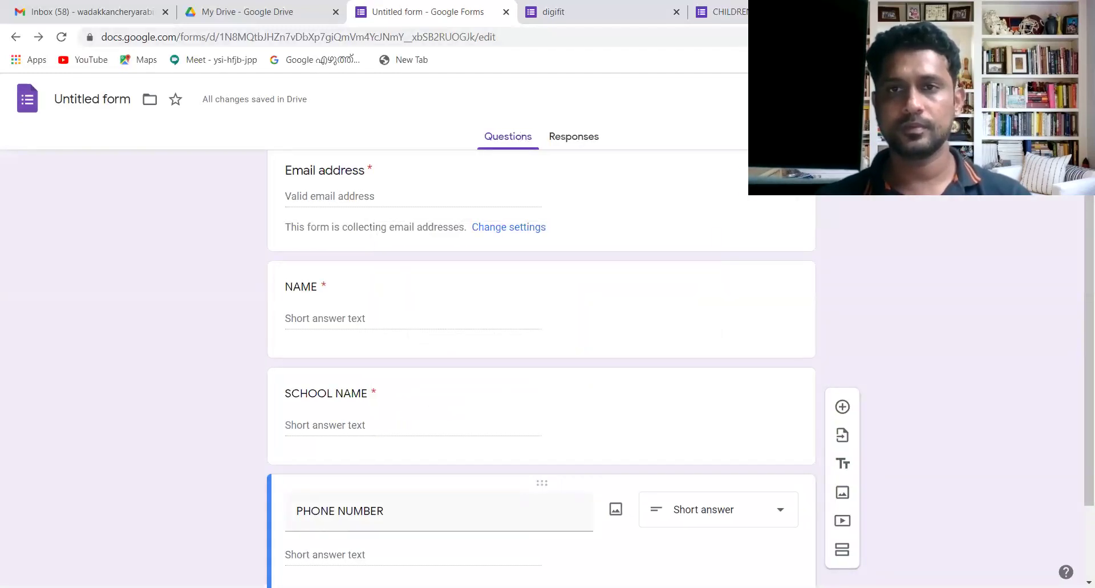
click(907, 99)
click(833, 176)
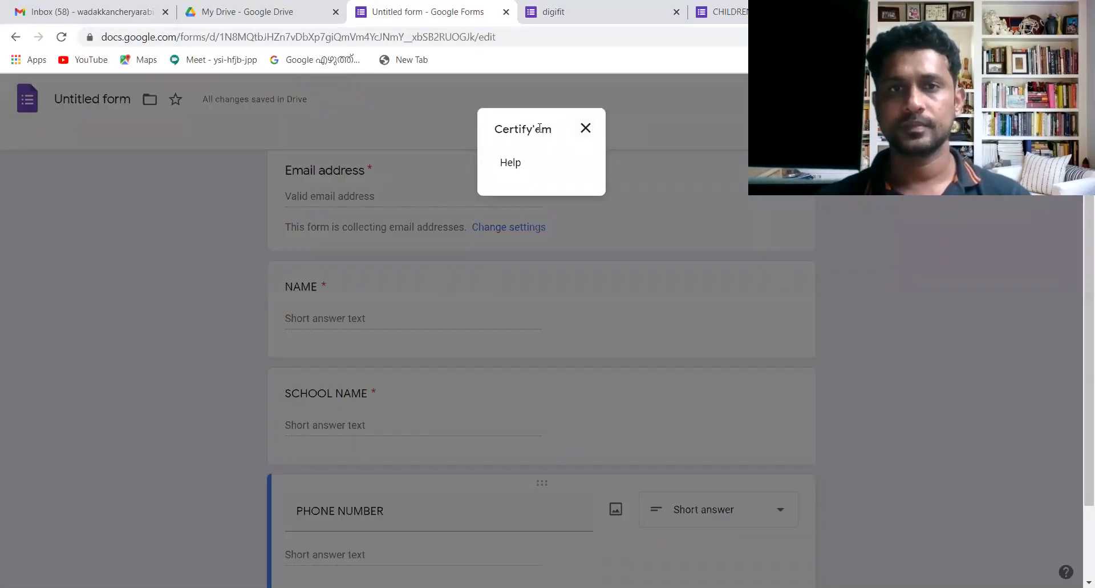
click(587, 129)
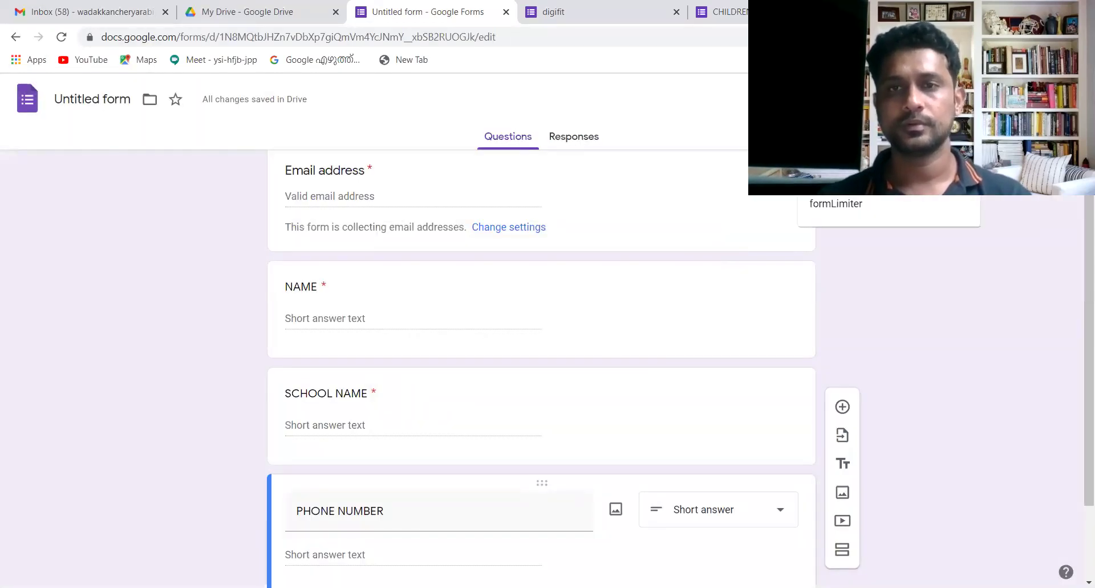
click(839, 177)
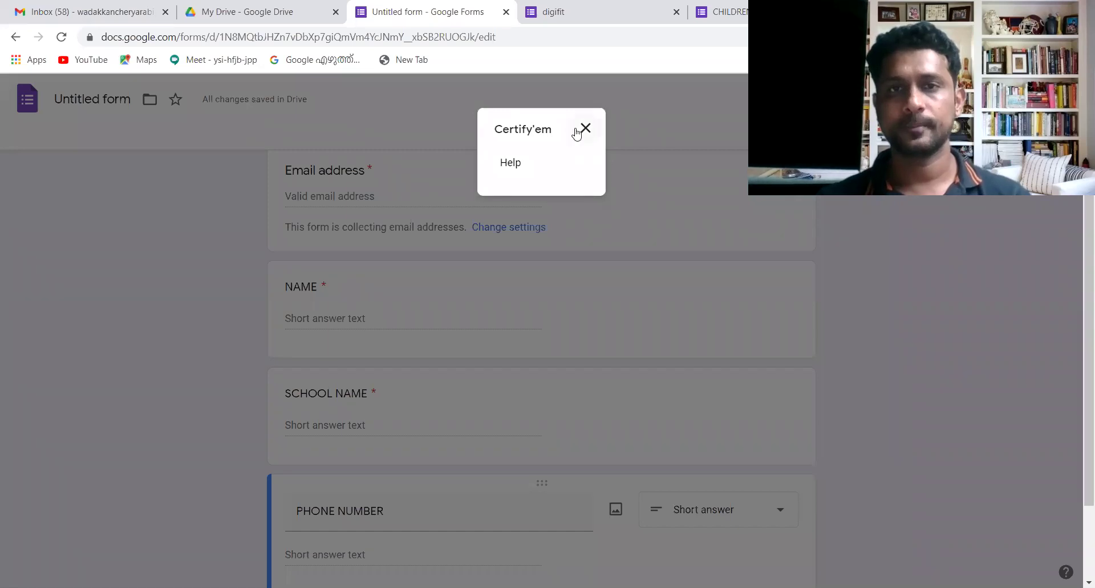
click(578, 132)
- On the CHILDRENS DAY quiz, enable Certify'em from the Add-ons menu and start its setup
click(770, 12)
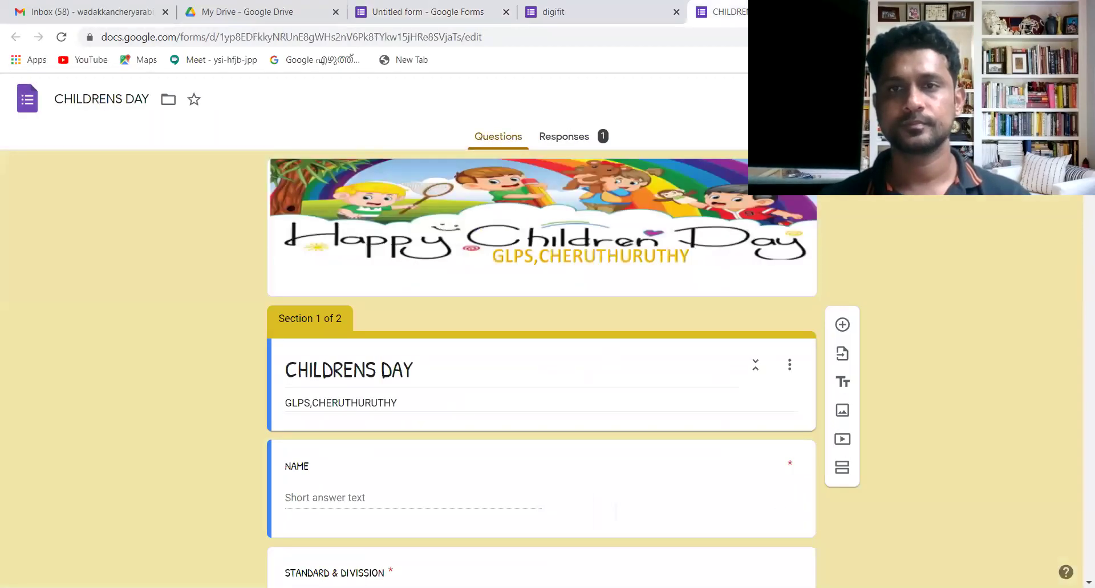
click(820, 98)
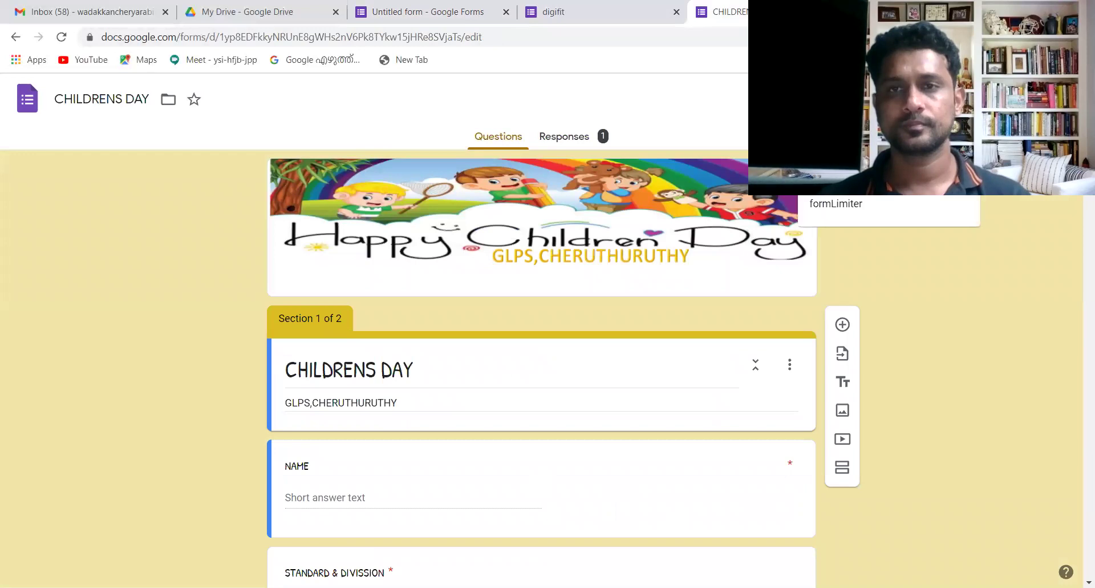
click(836, 180)
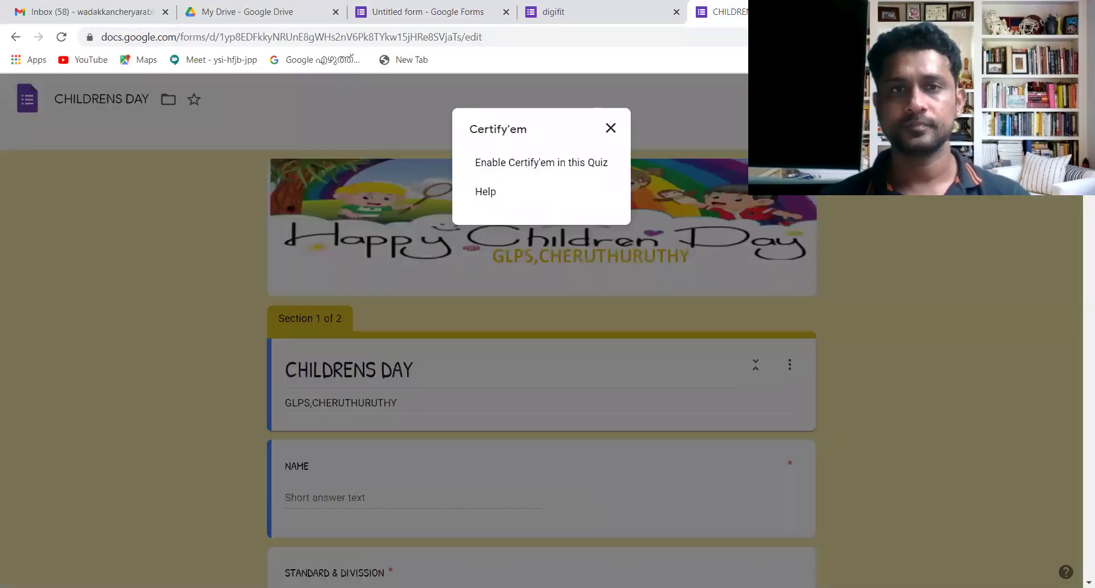
click(576, 164)
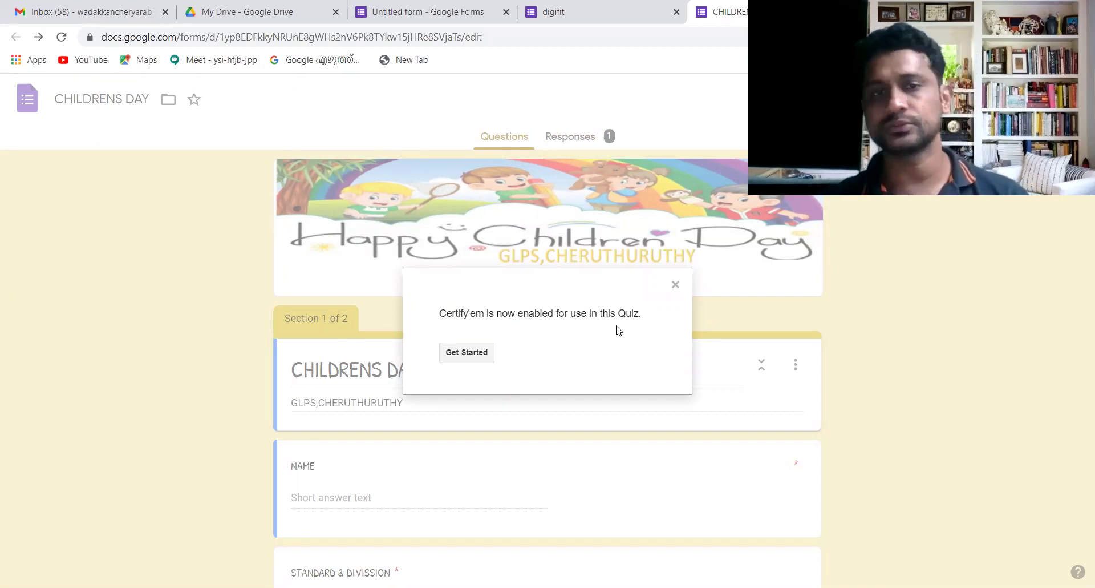
click(467, 361)
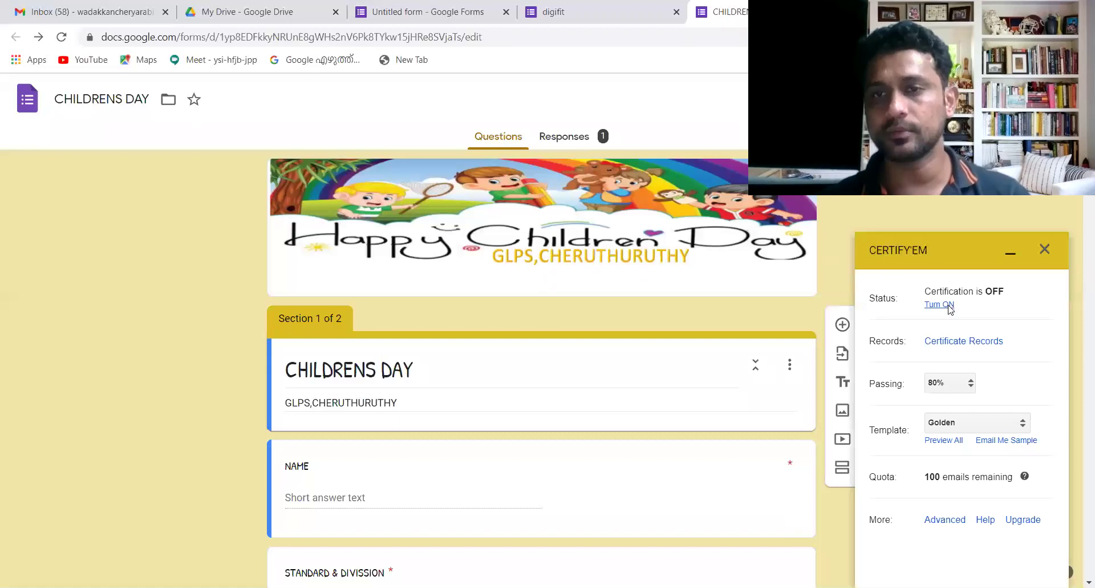
- Turn certification on, set the passing score to 40%, and choose Use a Custom Template
click(950, 306)
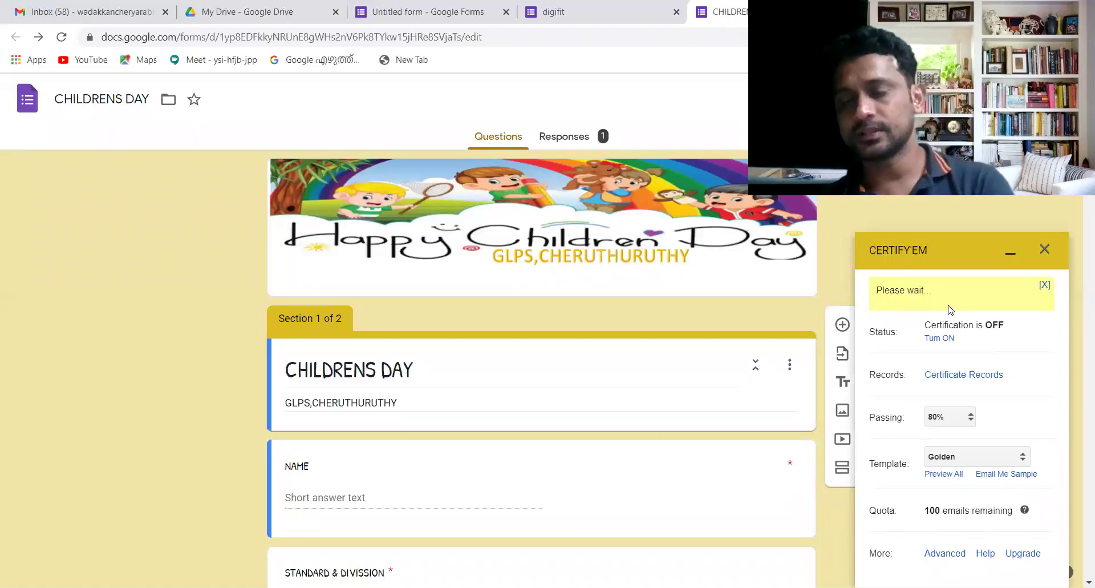
click(973, 420)
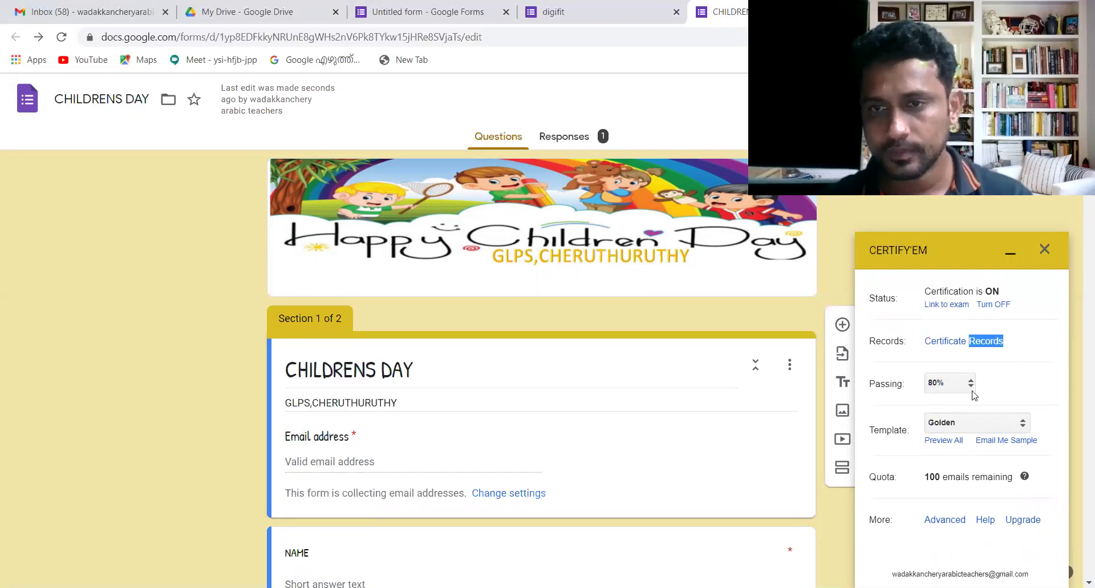
click(972, 386)
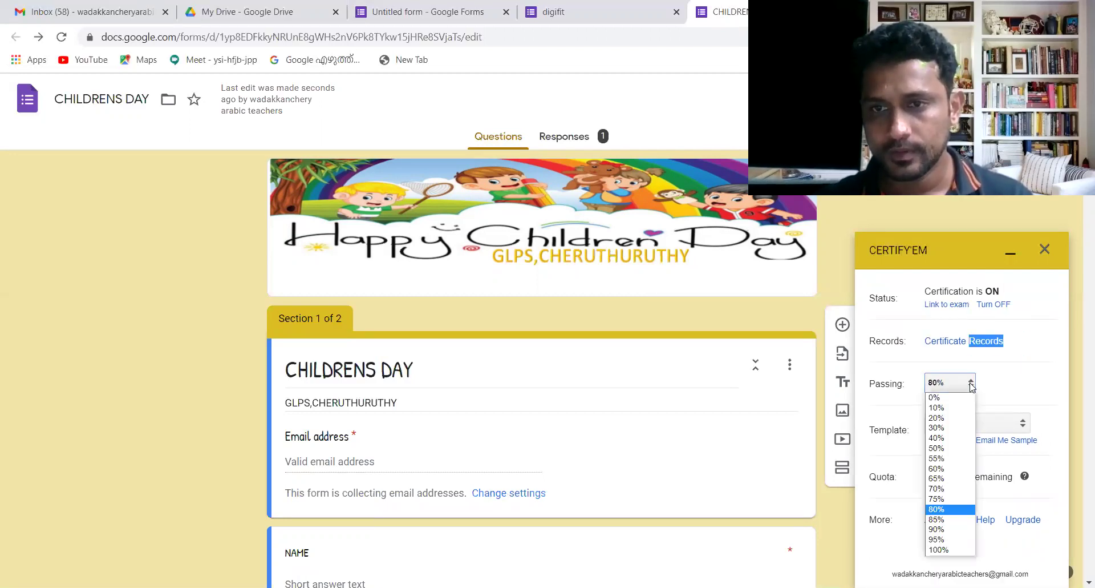
click(951, 439)
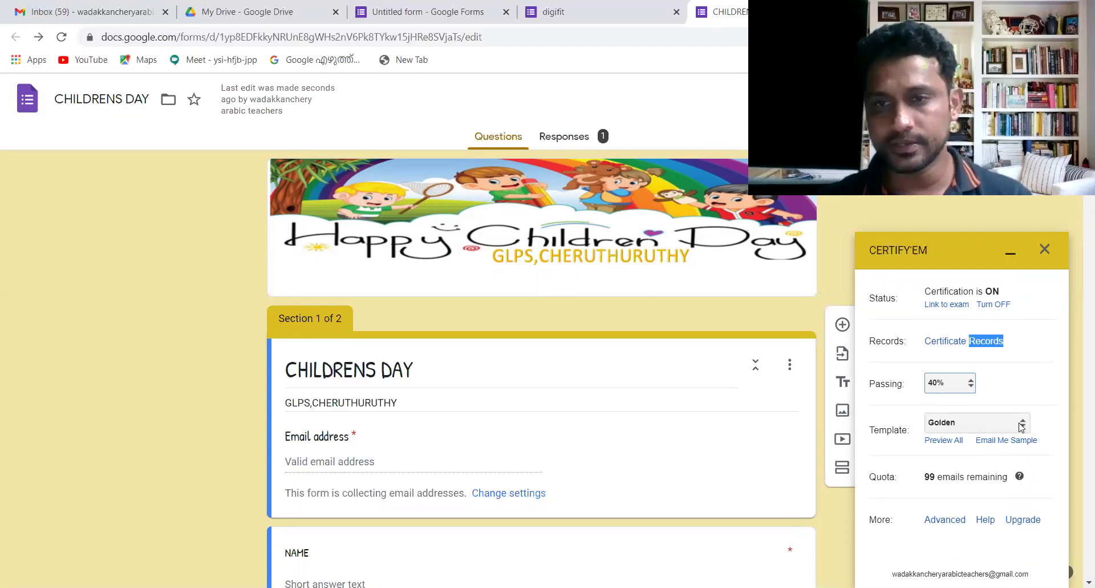
click(1023, 423)
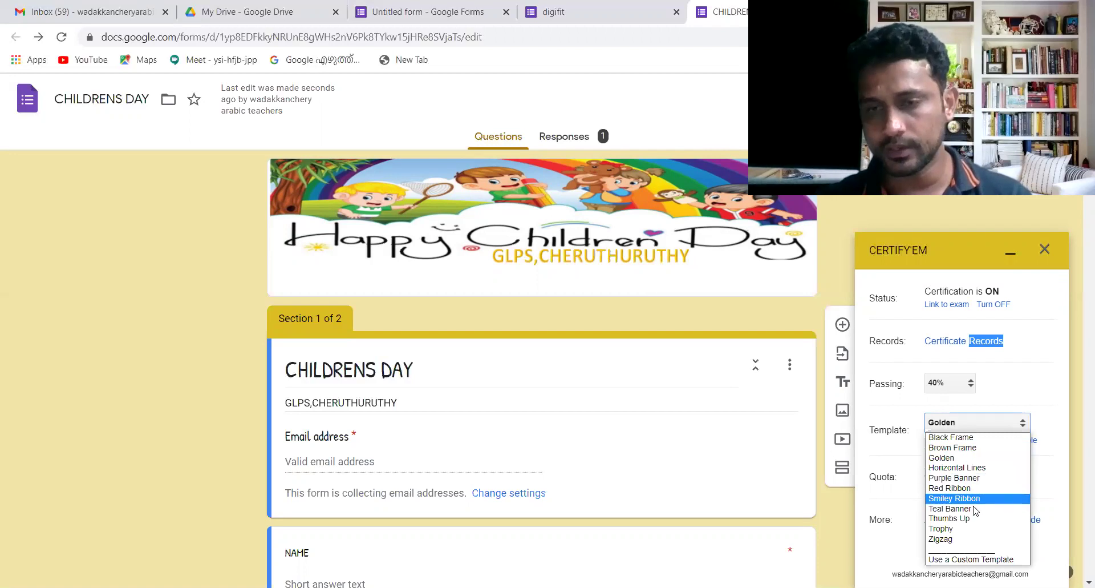
click(972, 559)
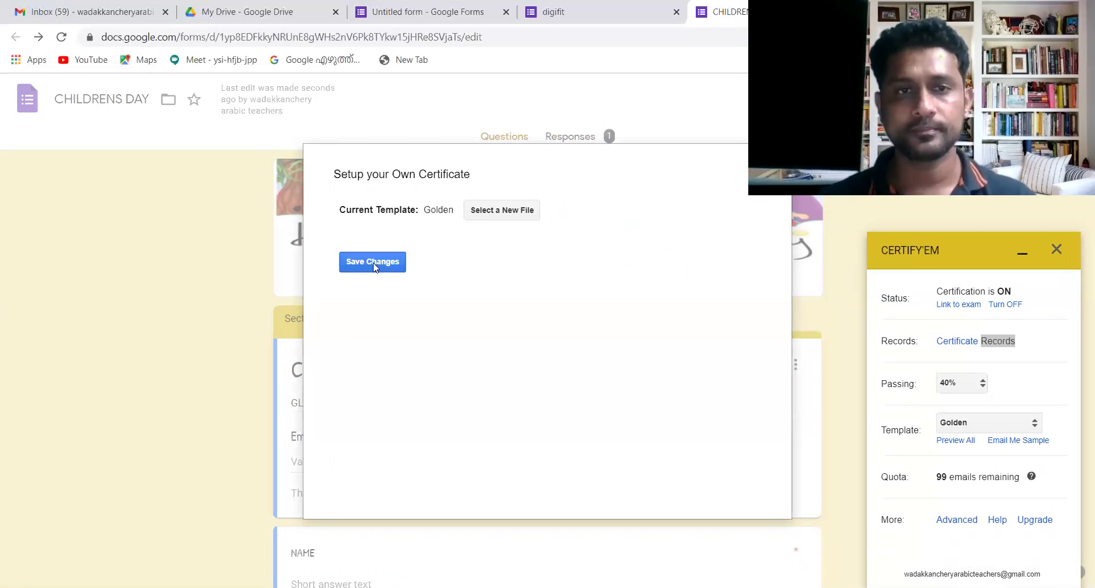
- Select the first Untitled presentation as the certificate template and save the changes
click(503, 211)
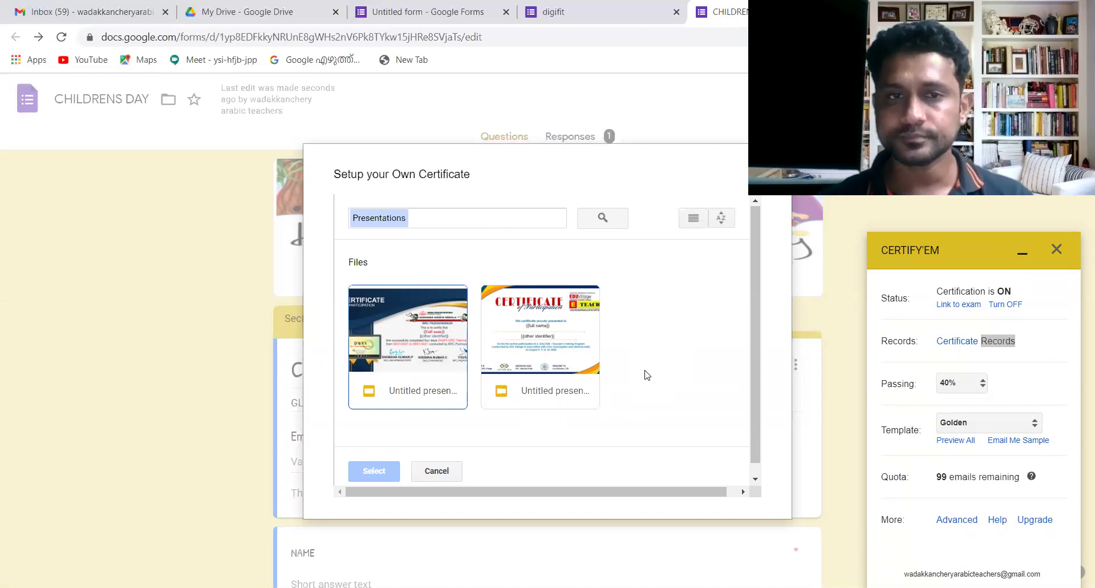
drag(753, 364, 755, 396)
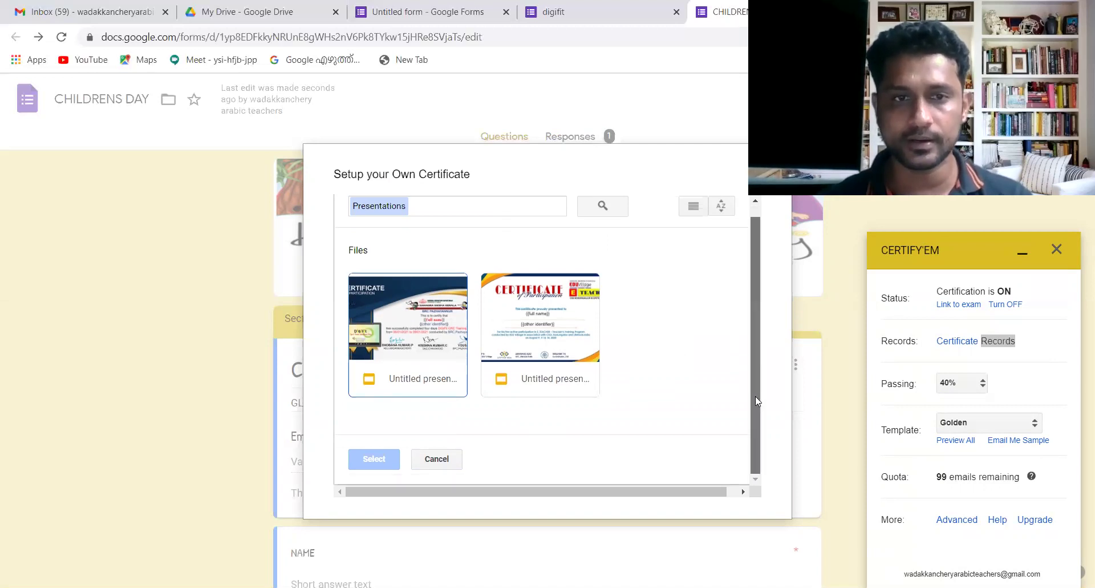
click(415, 339)
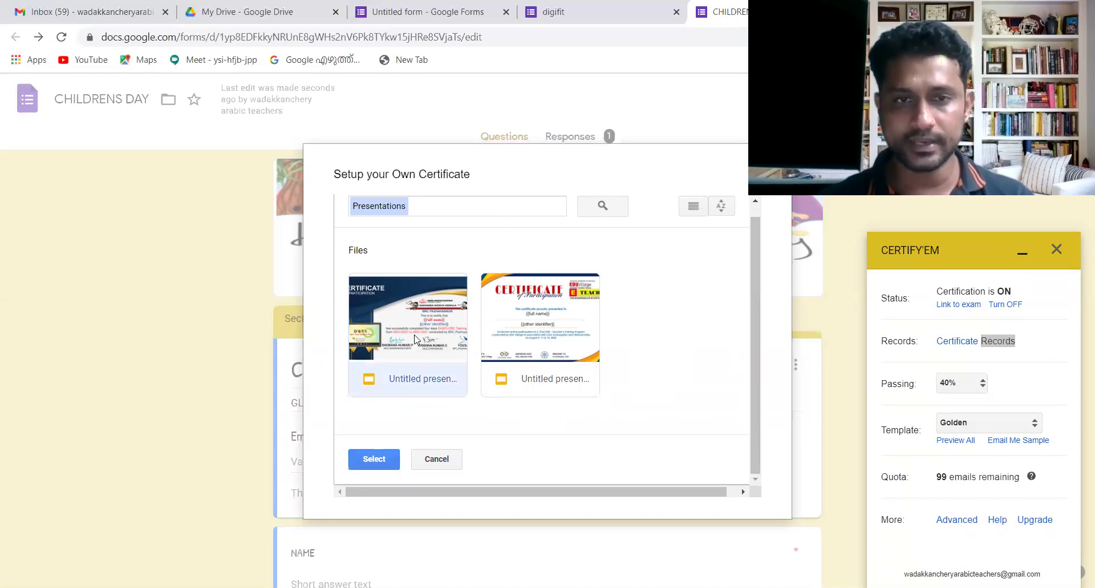
click(535, 349)
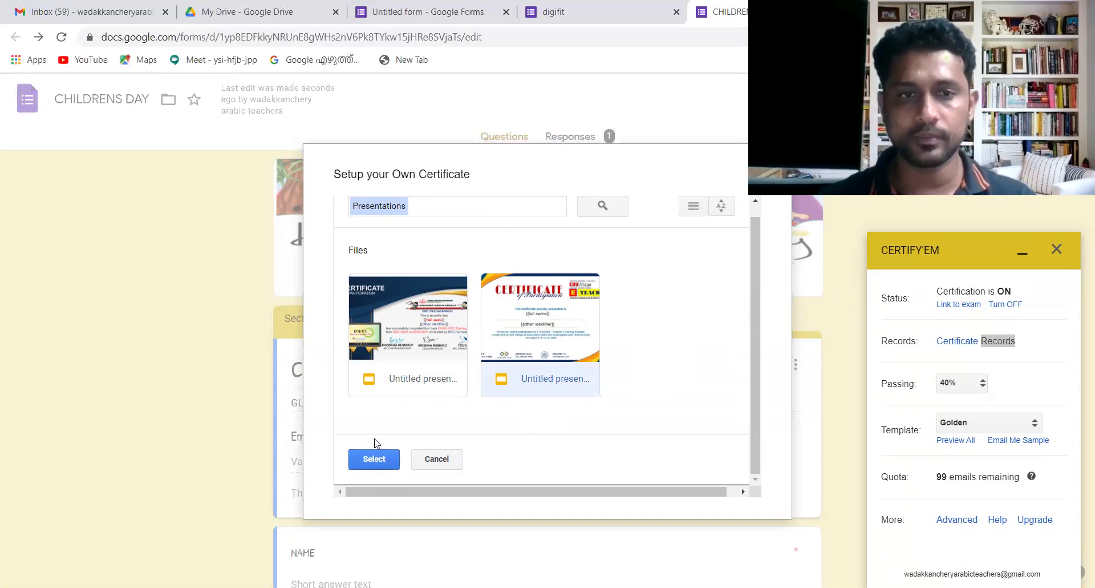
click(421, 358)
click(375, 460)
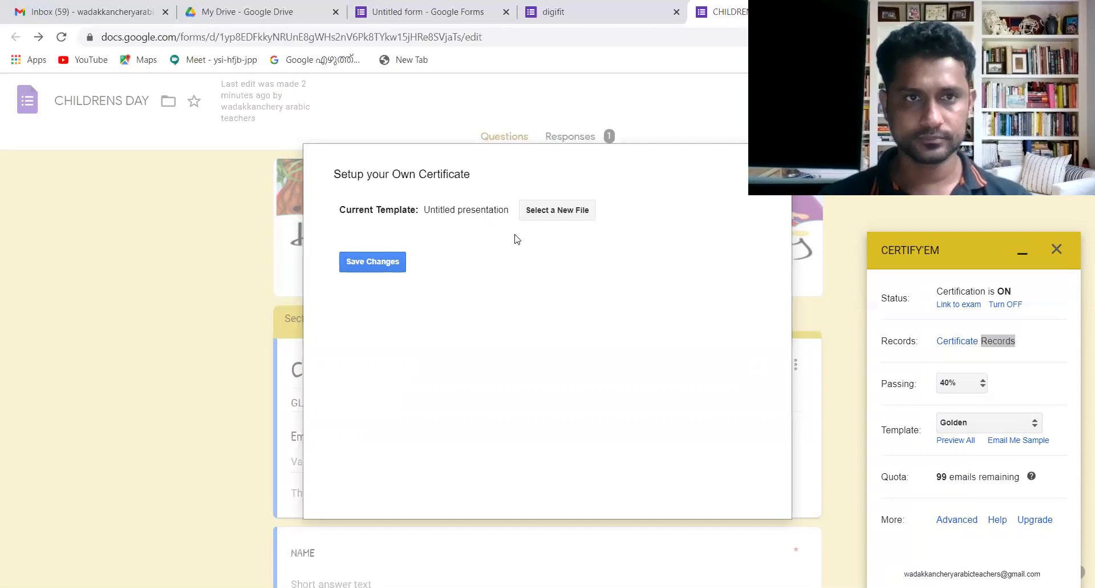
click(375, 261)
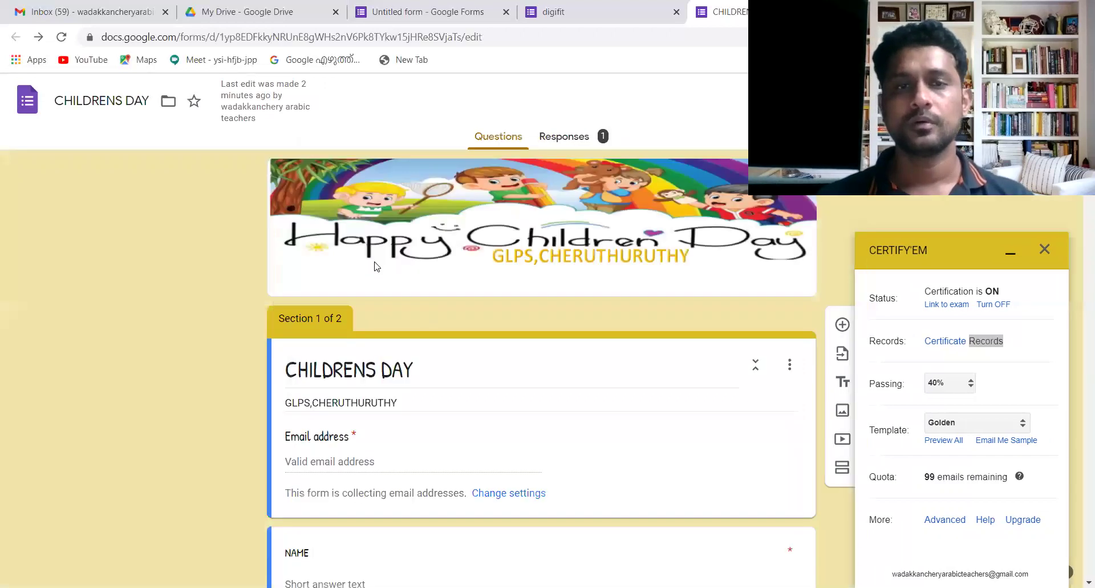
- Open Certify'em's Advanced options and review the sender name, subject and email body fields
click(946, 520)
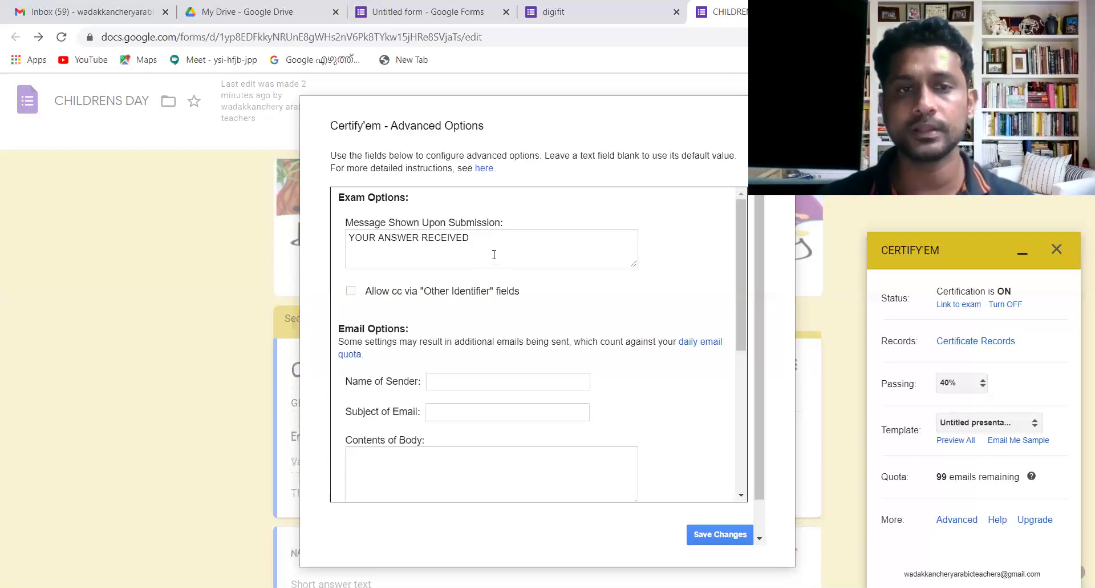
scroll(743, 322, down, 1)
scroll(742, 322, down, 2)
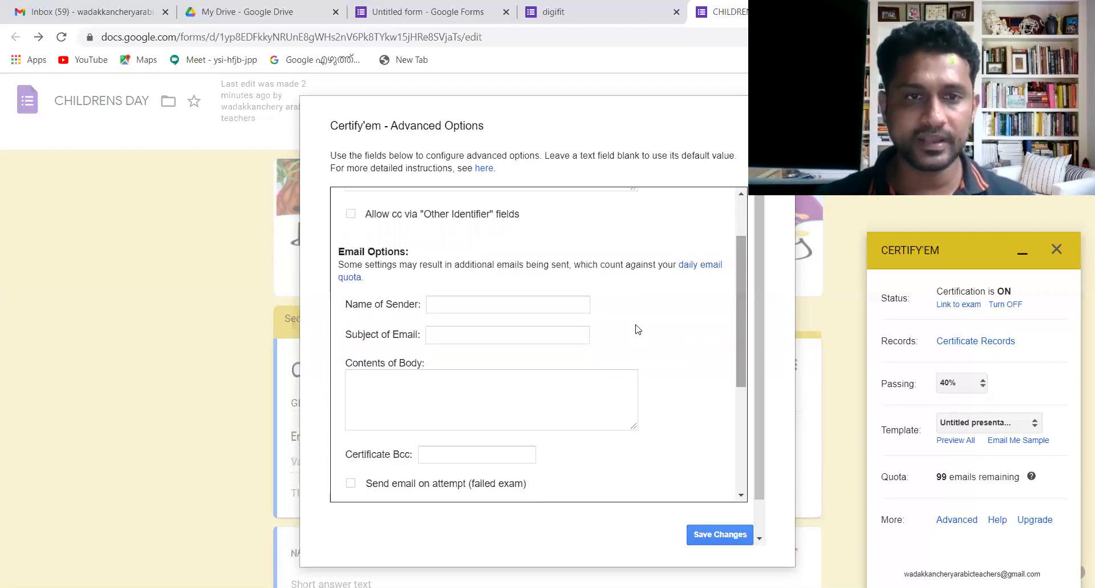
click(446, 307)
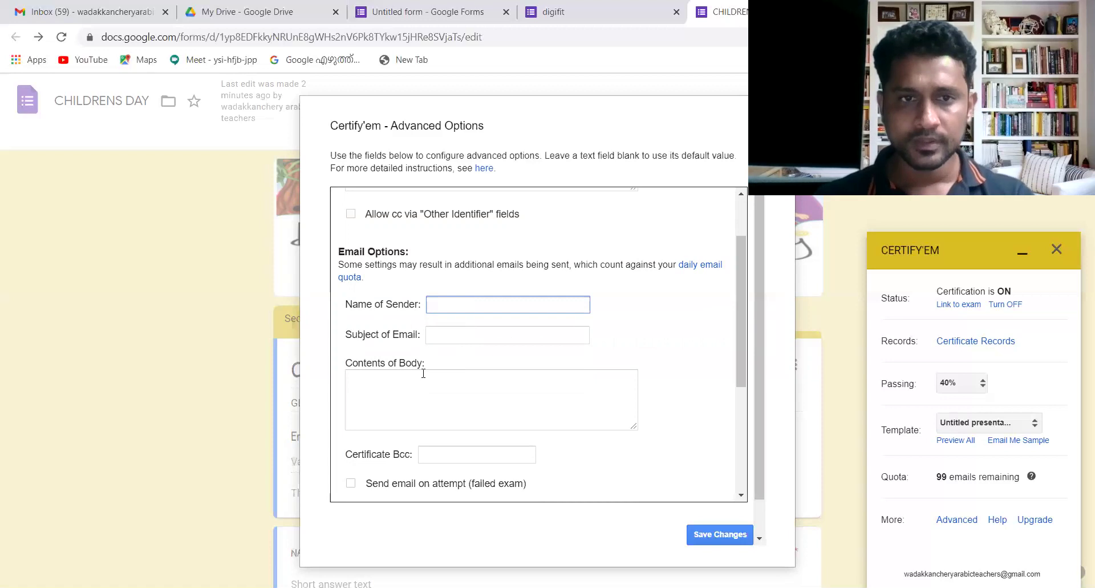
click(441, 334)
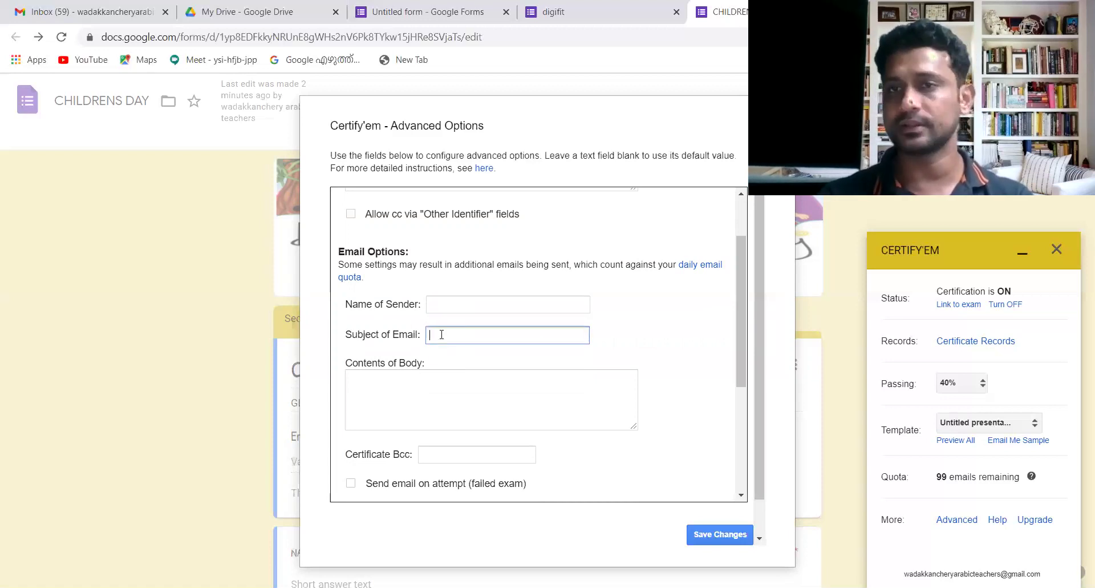
click(422, 386)
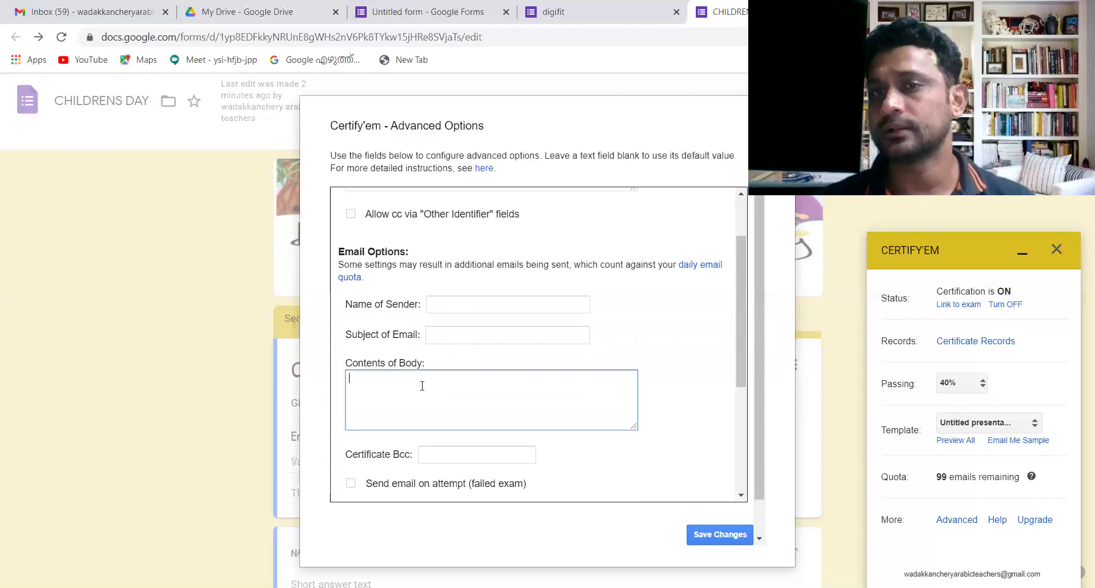
drag(741, 304, 752, 395)
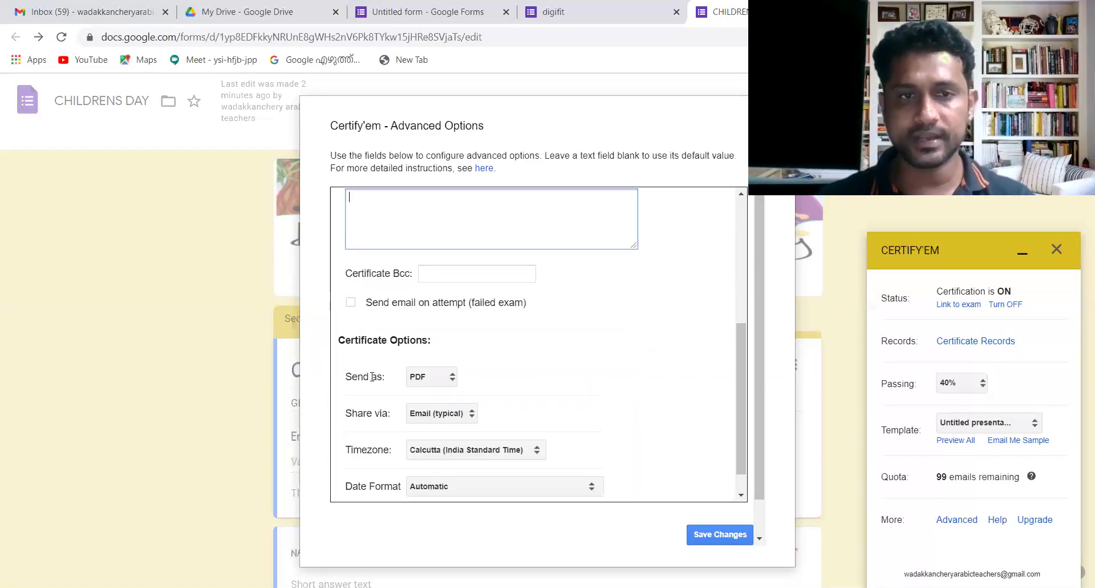
- Set certificates to be sent as IMAGE instead of PDF and save
click(453, 378)
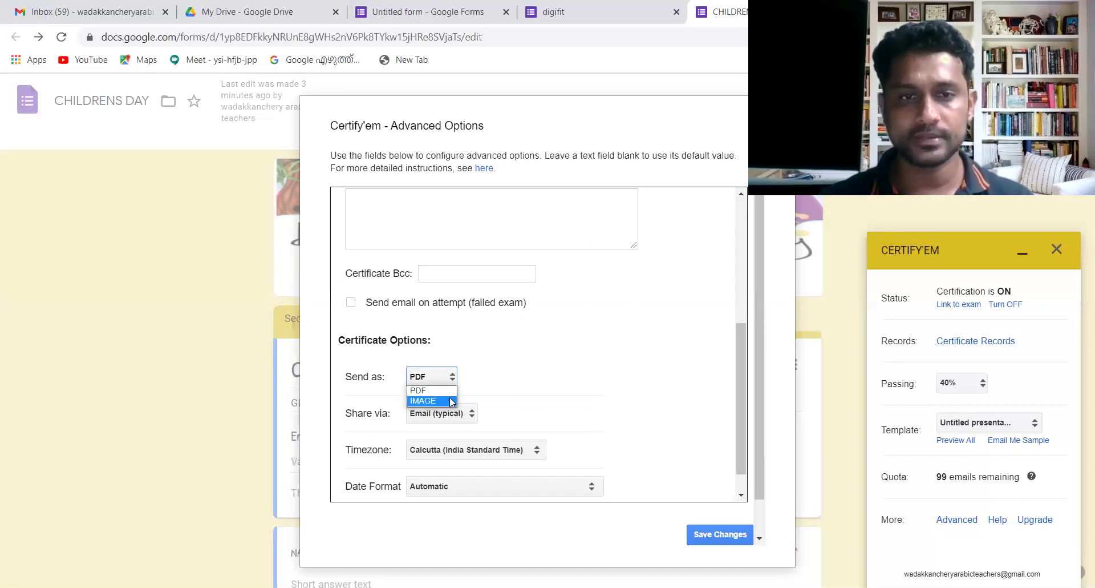
click(450, 401)
drag(740, 405, 740, 351)
click(519, 306)
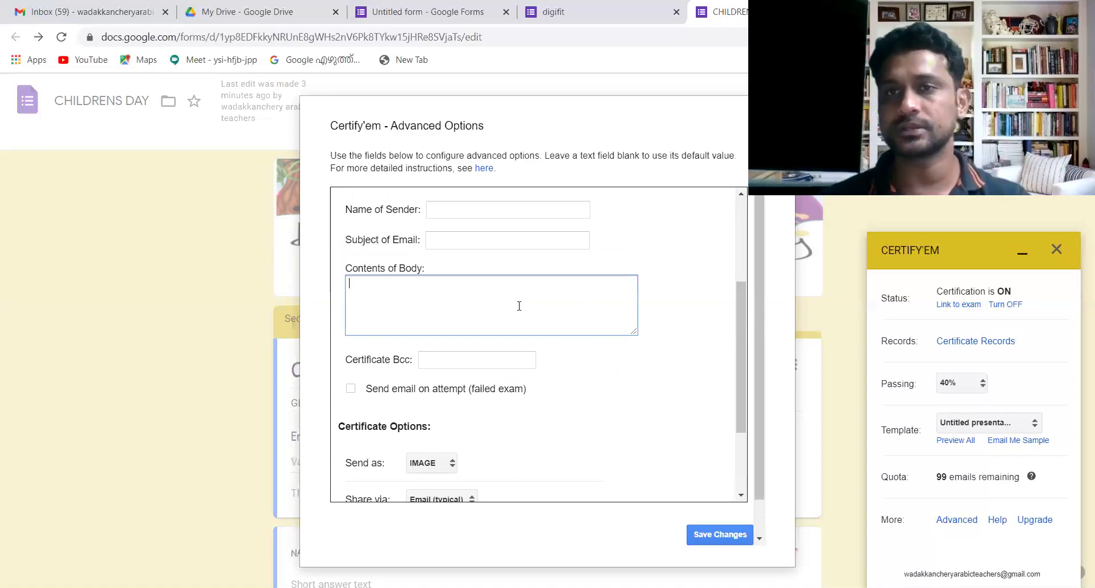
click(715, 534)
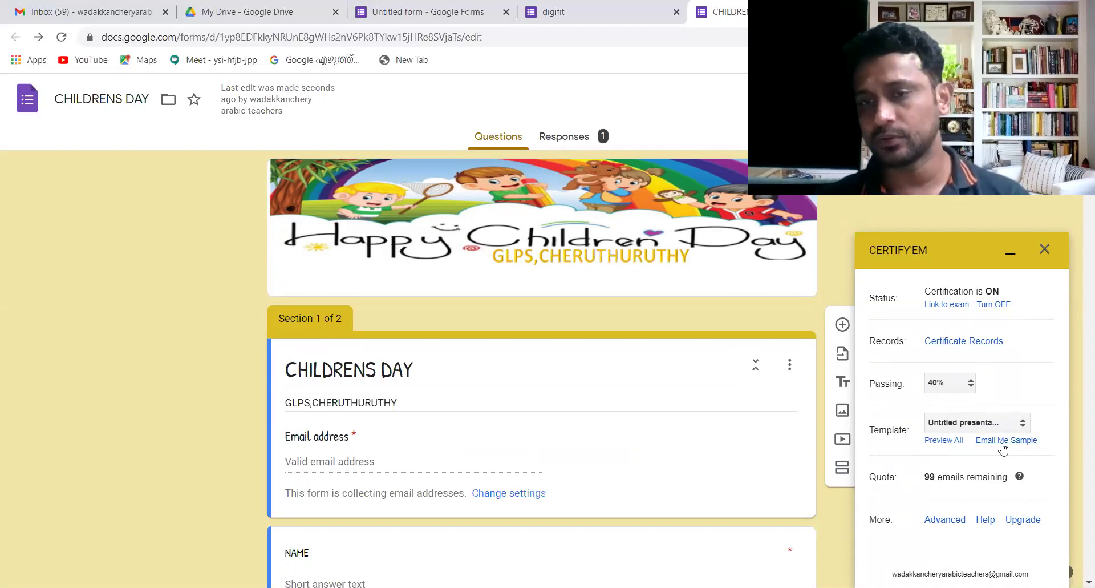
- Have Certify'em email a sample CHILDRENS DAY certificate, then go to the Gmail inbox
click(1007, 441)
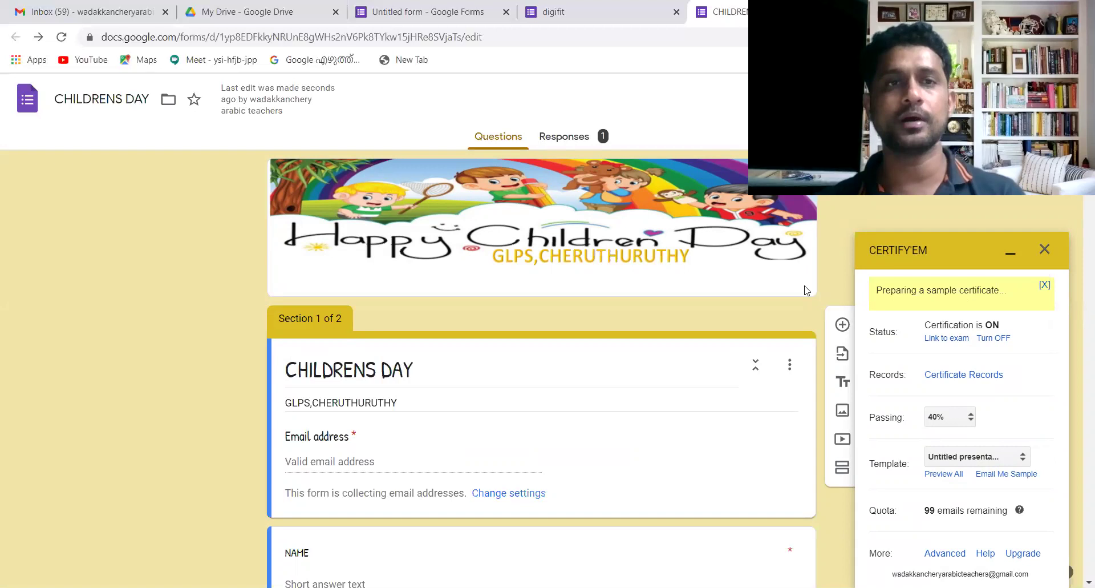
click(84, 16)
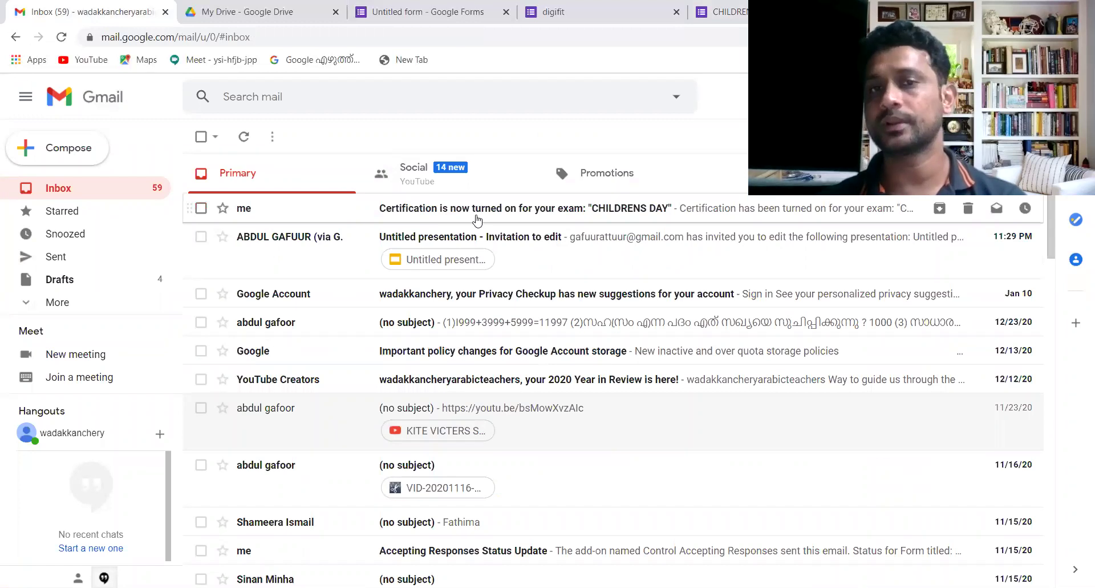
- Preview the emailed sample certificate in Gmail, then open the Untitled presentation template from Drive
click(477, 221)
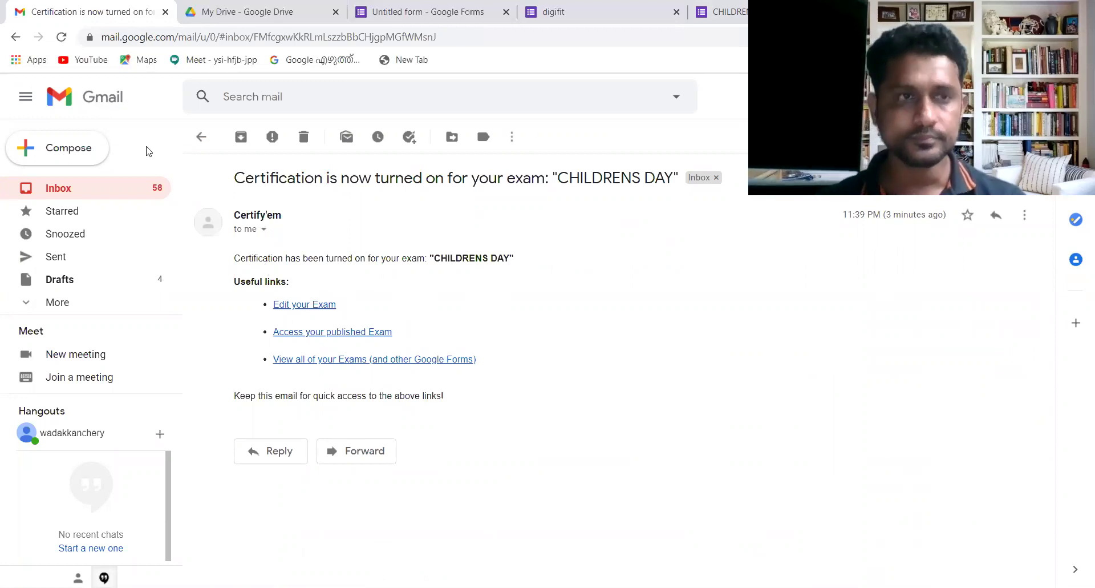
click(15, 36)
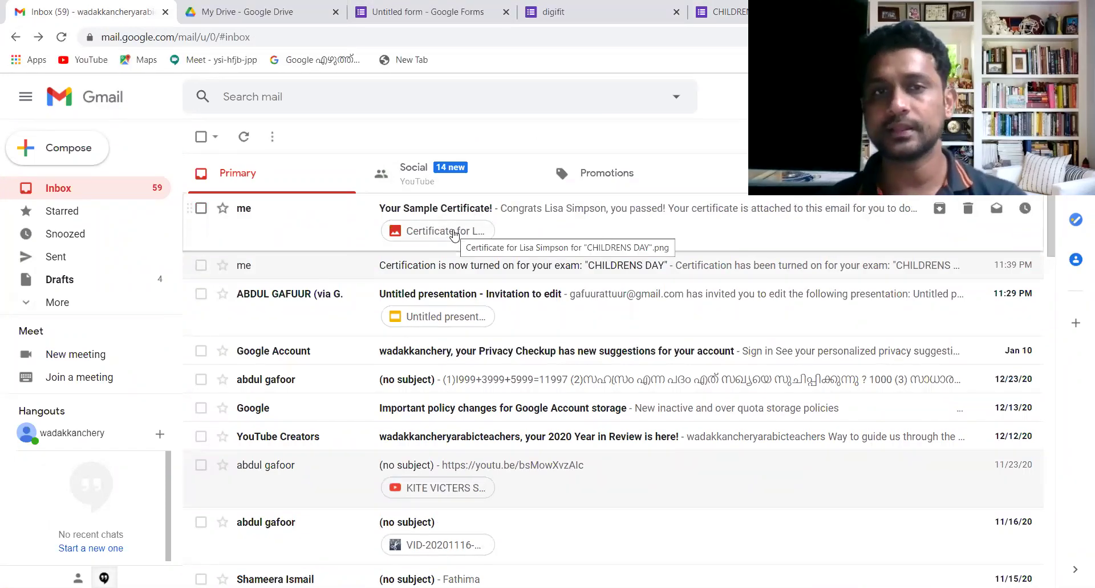
click(444, 231)
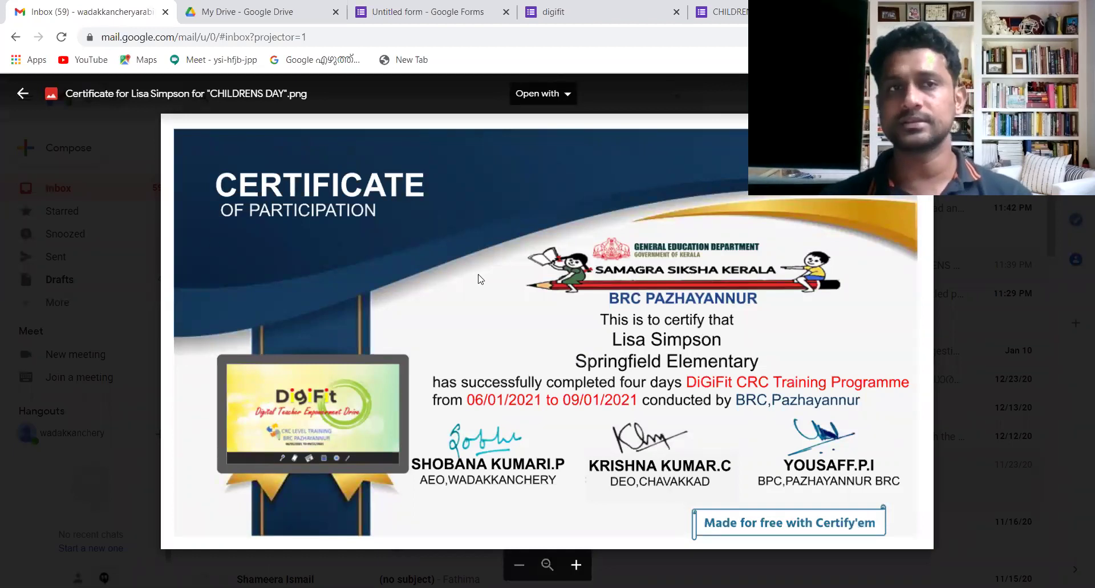
click(256, 10)
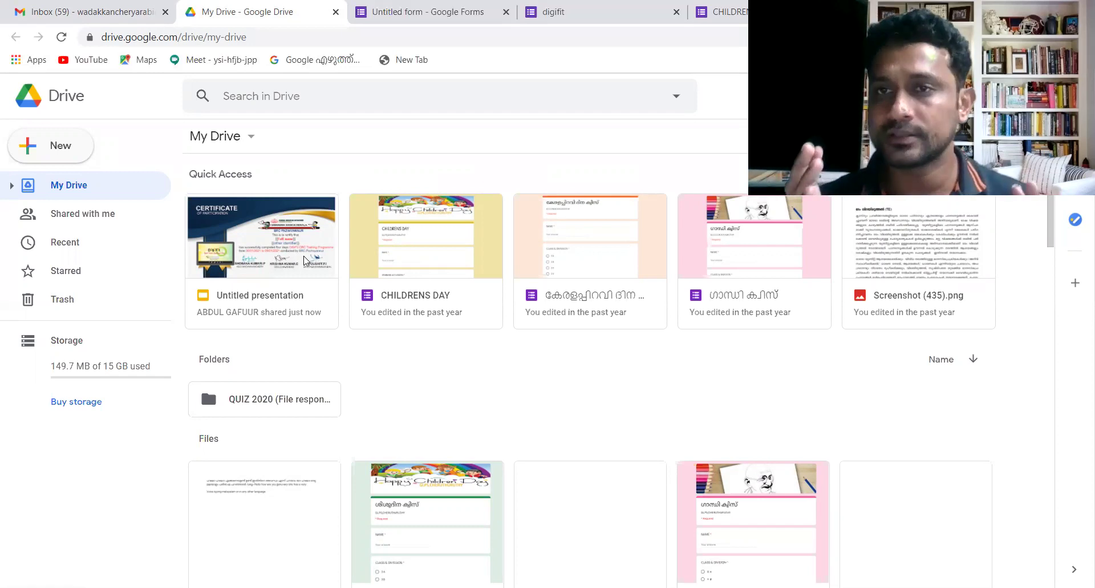
double_click(305, 261)
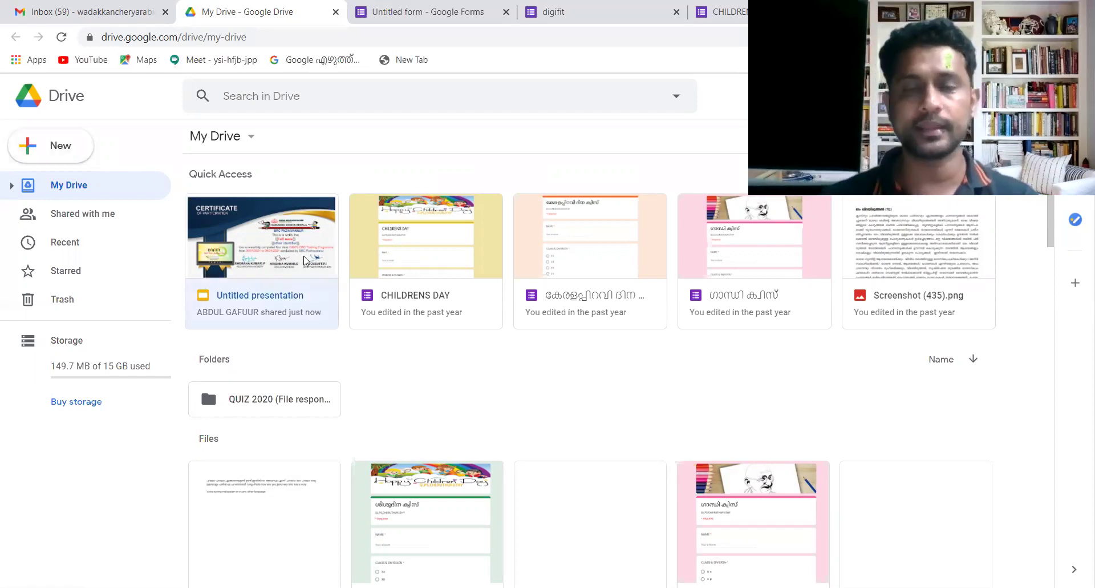
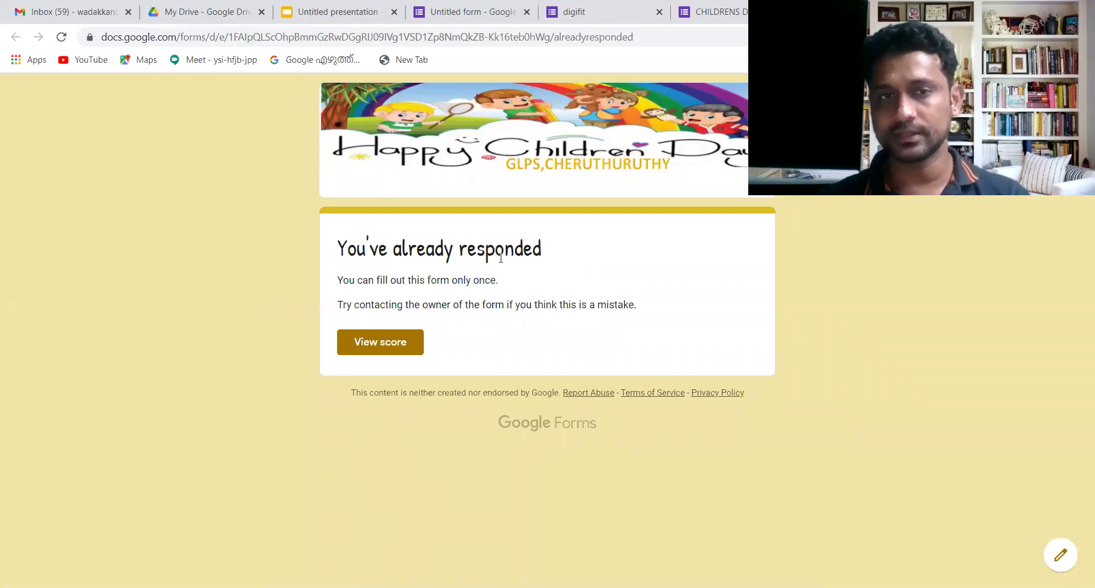
- Turn off 'Limit to 1 response' in the CHILDRENS DAY form's General settings and save
click(401, 344)
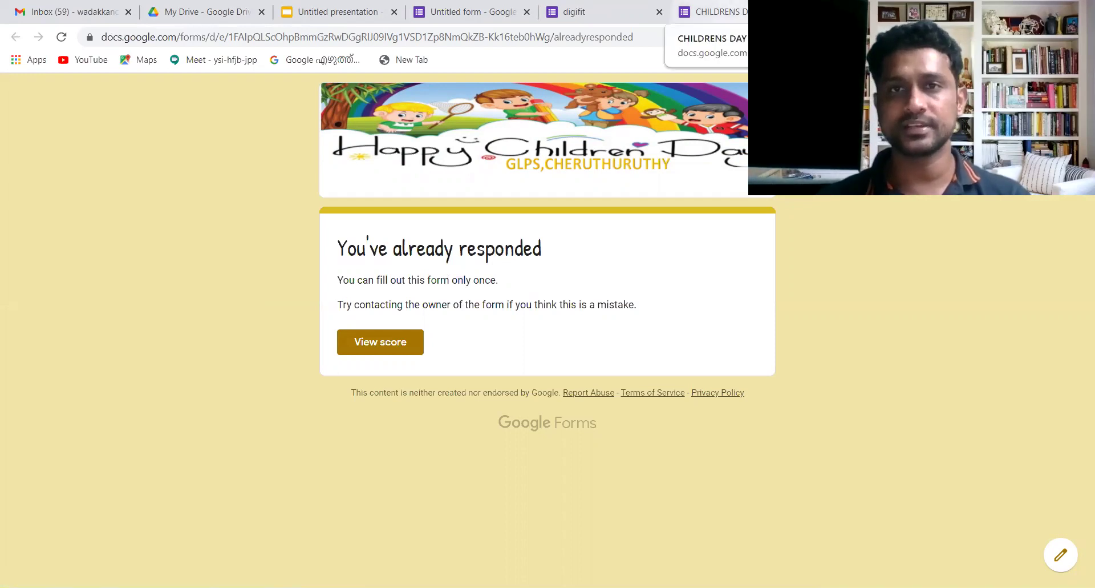
click(710, 11)
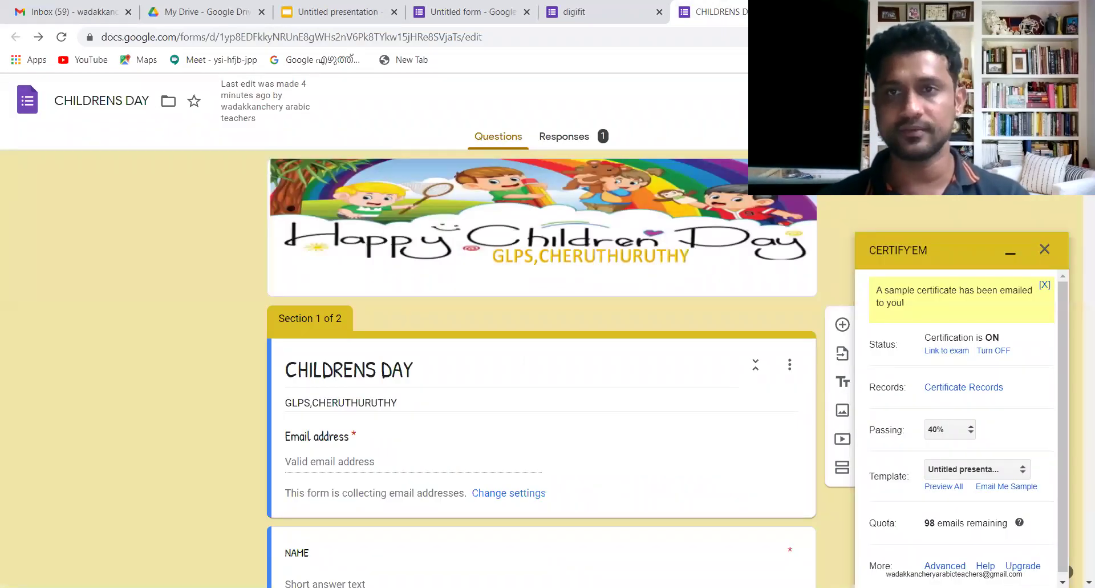
click(508, 492)
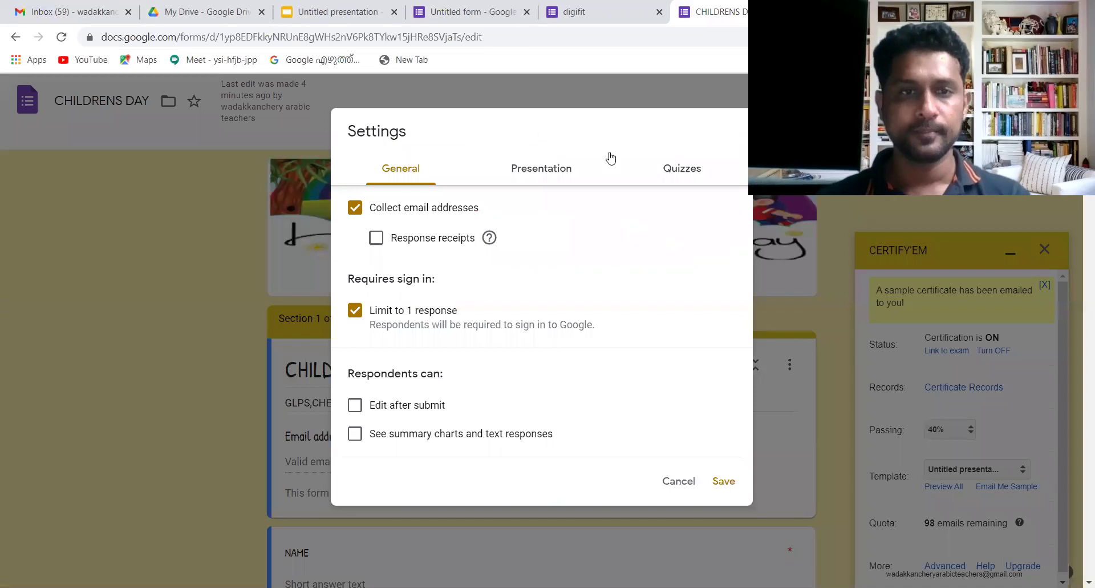
click(682, 170)
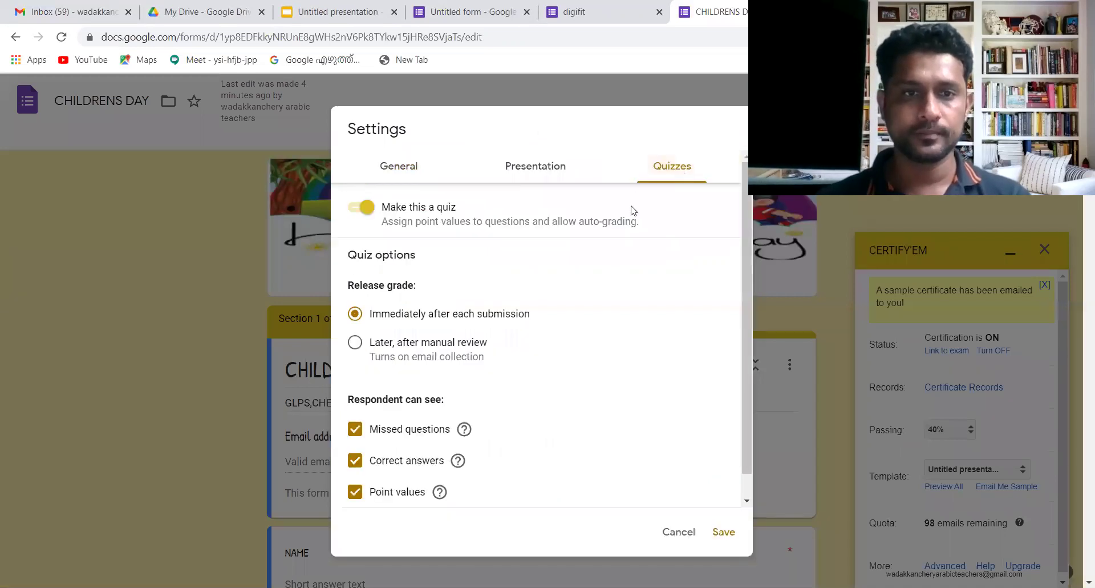
click(539, 168)
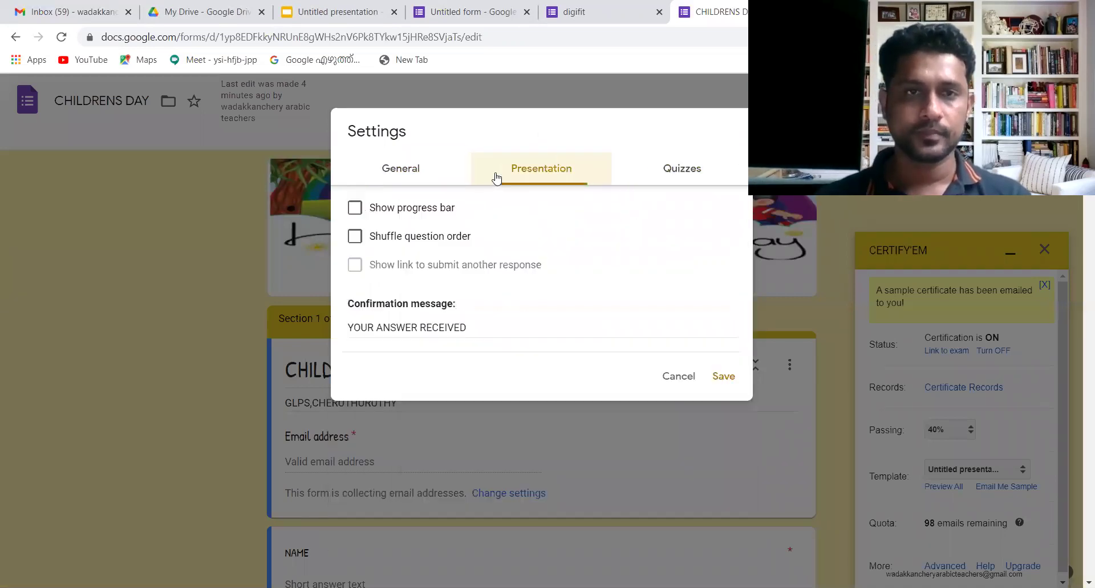
click(391, 169)
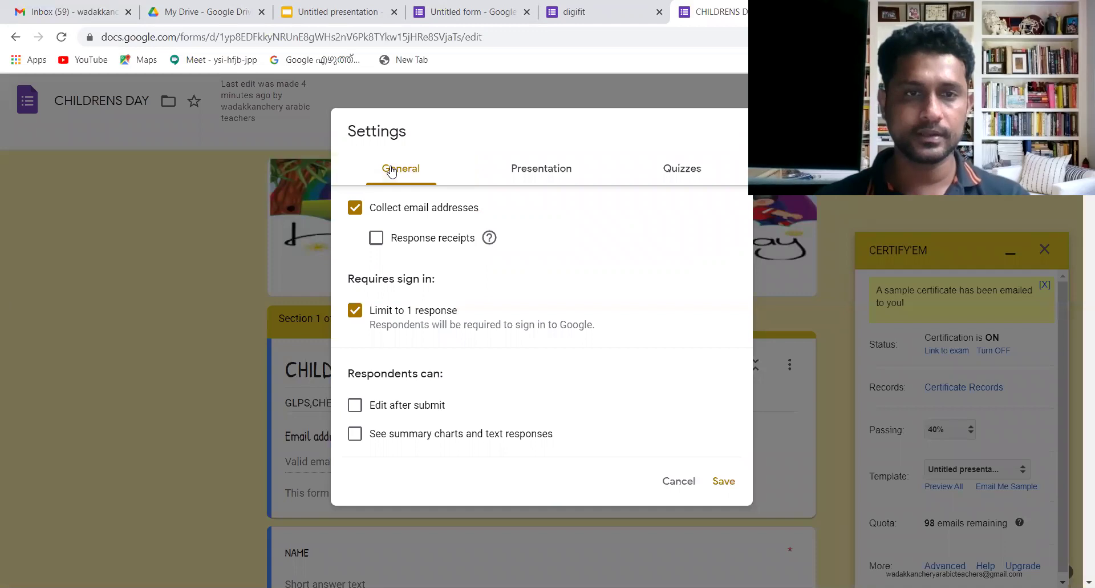
click(353, 311)
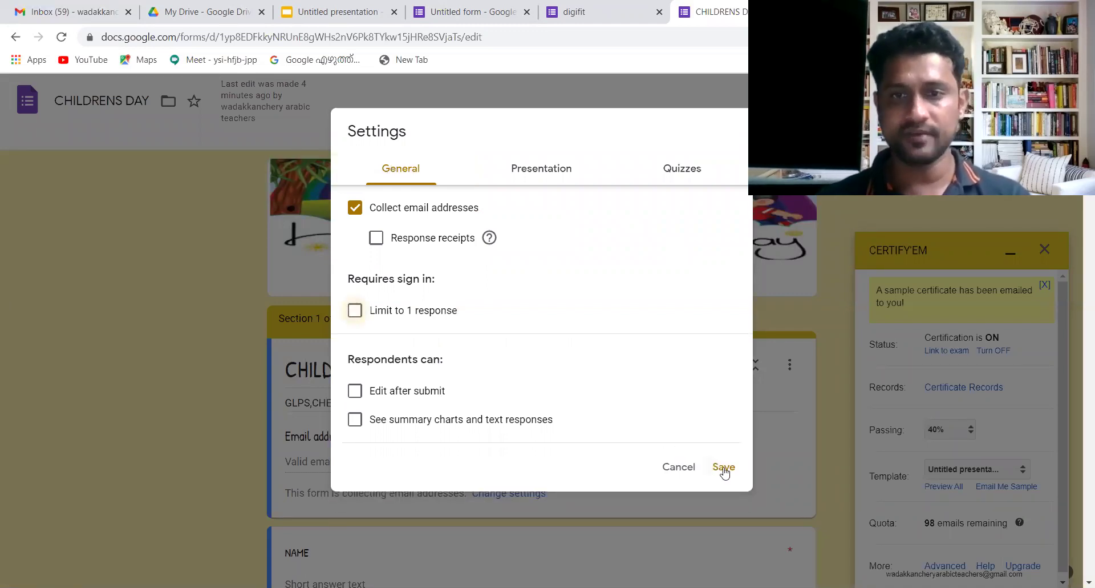
click(724, 466)
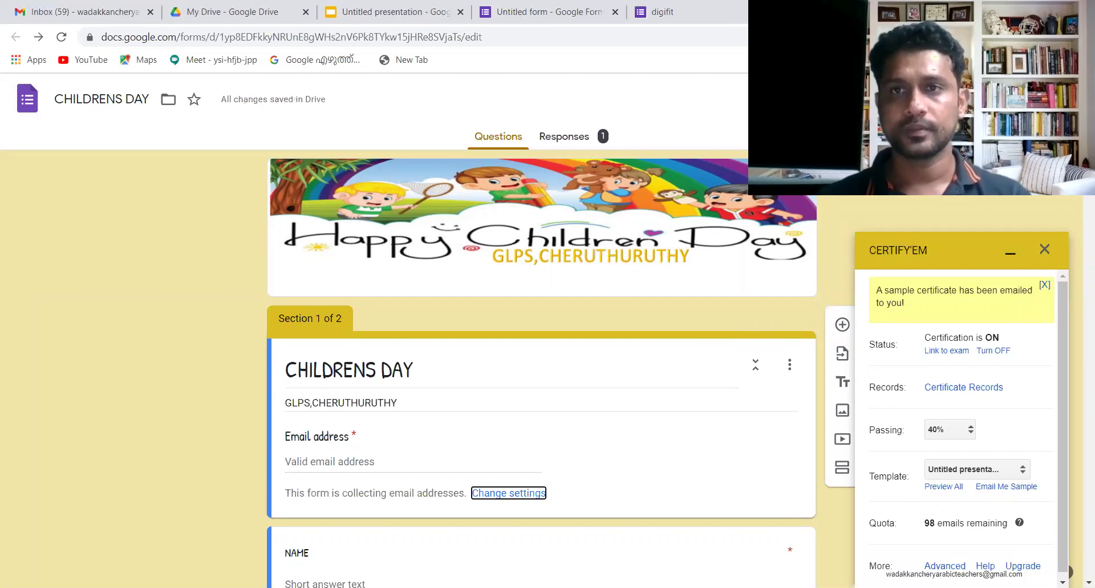
- Preview the live CHILDRENS DAY form and enter the respondent's e-mail address
click(945, 99)
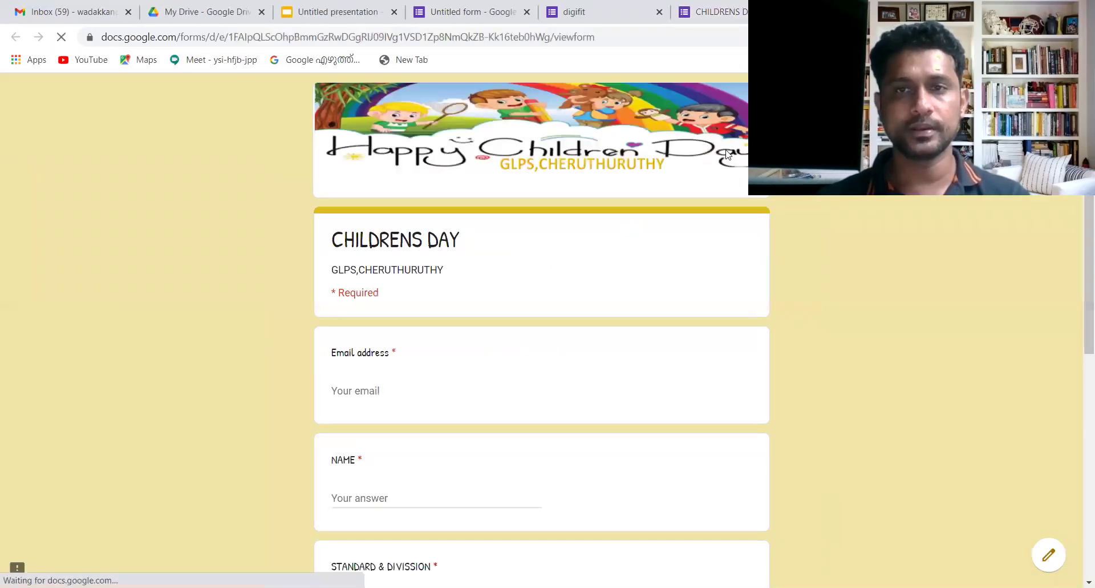
click(372, 390)
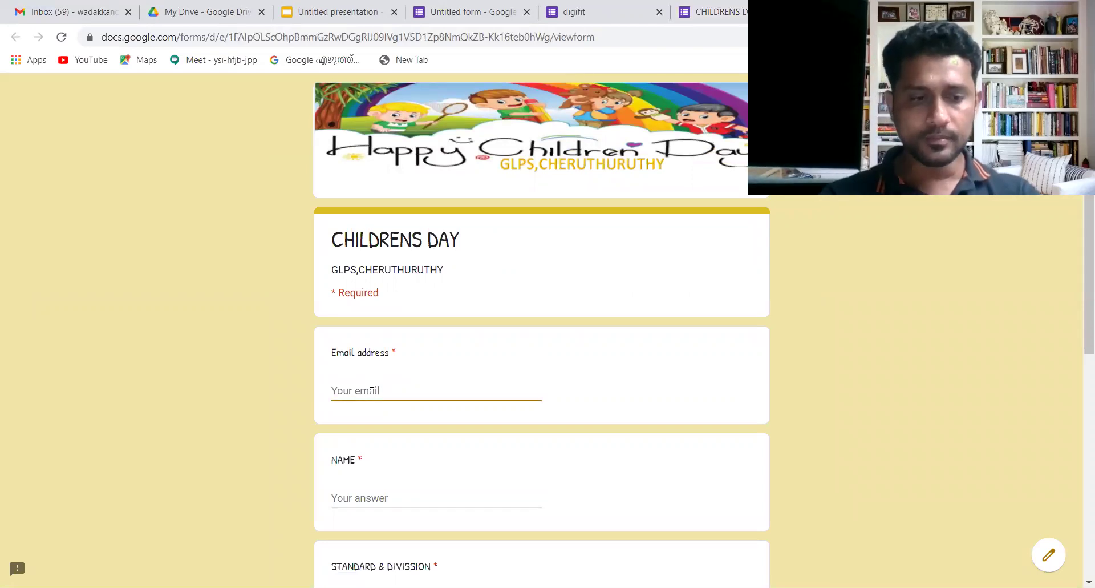
text(WA)
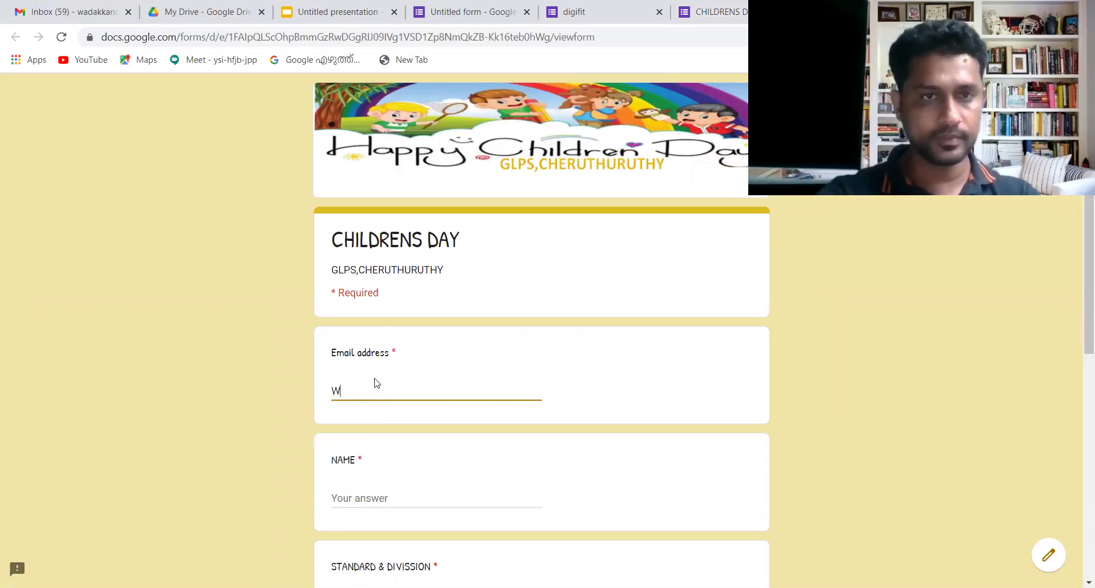
key(BackSpace)
key(BackSpace)
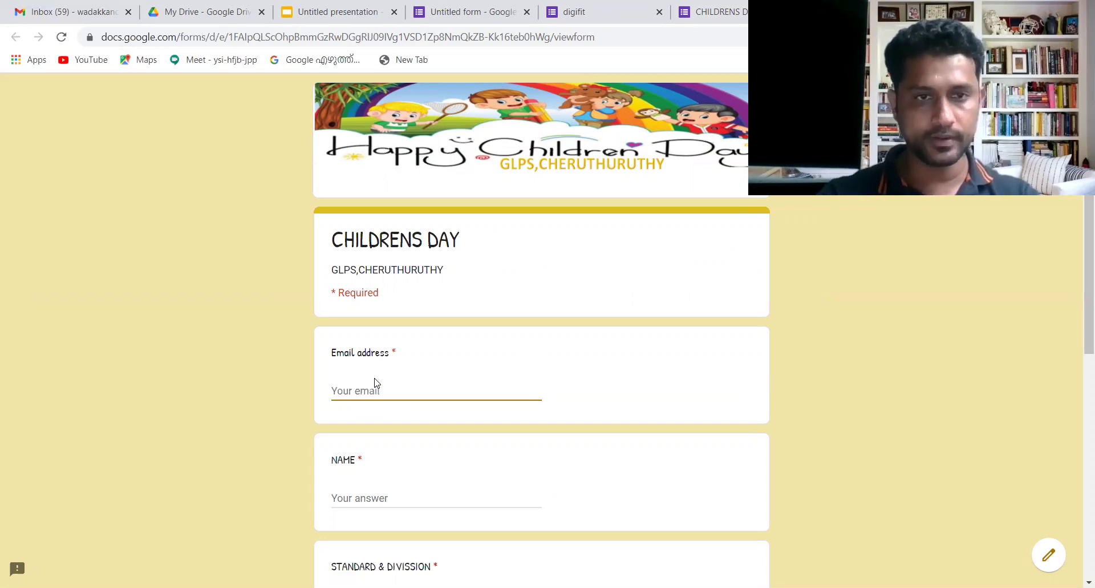
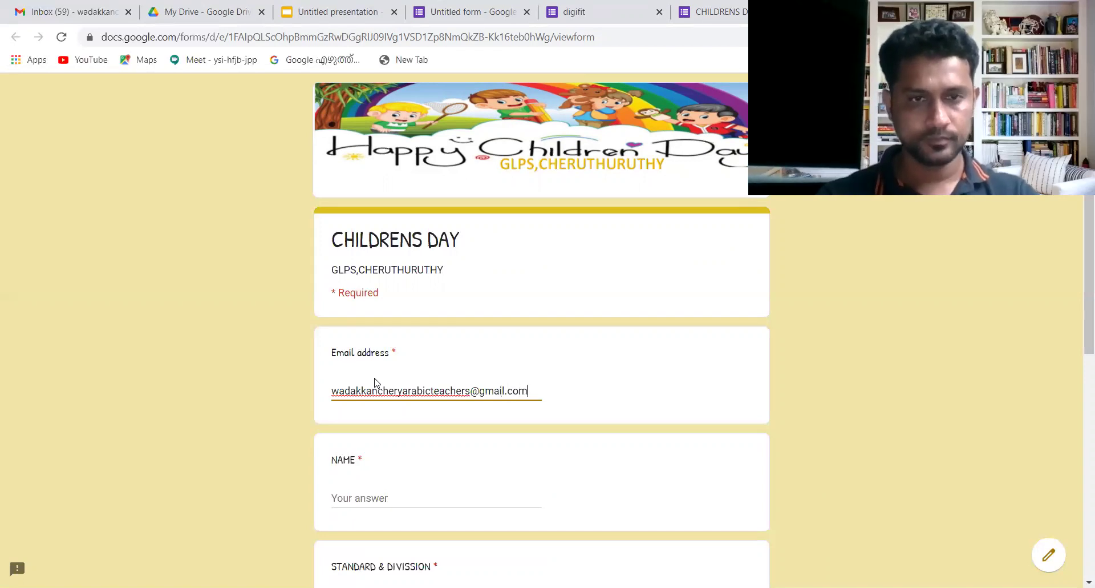
- Fill in the student's full name in the NAME field
click(348, 492)
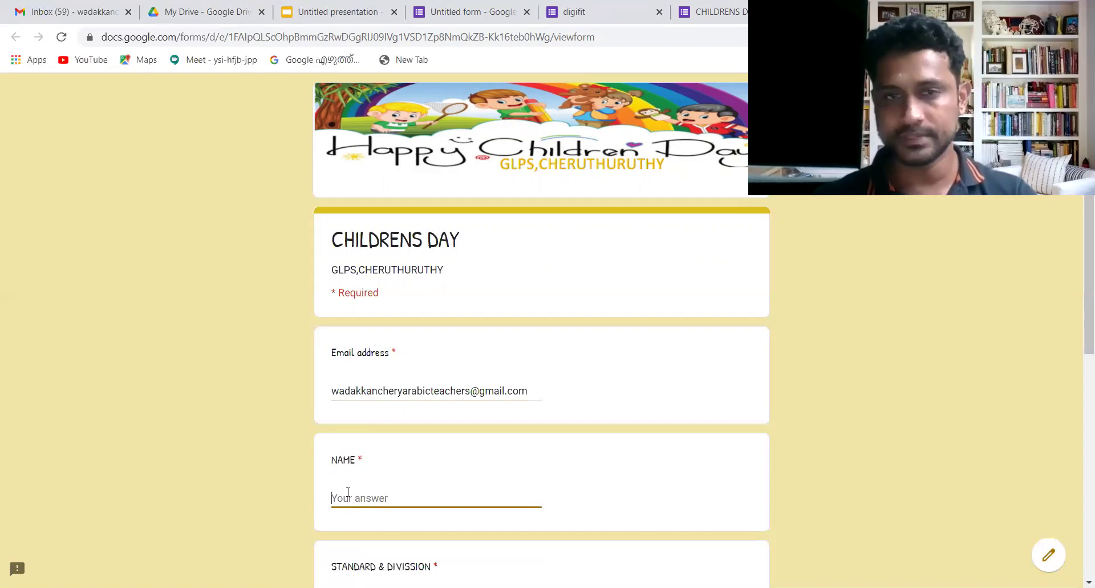
text(a)
key(BackSpace)
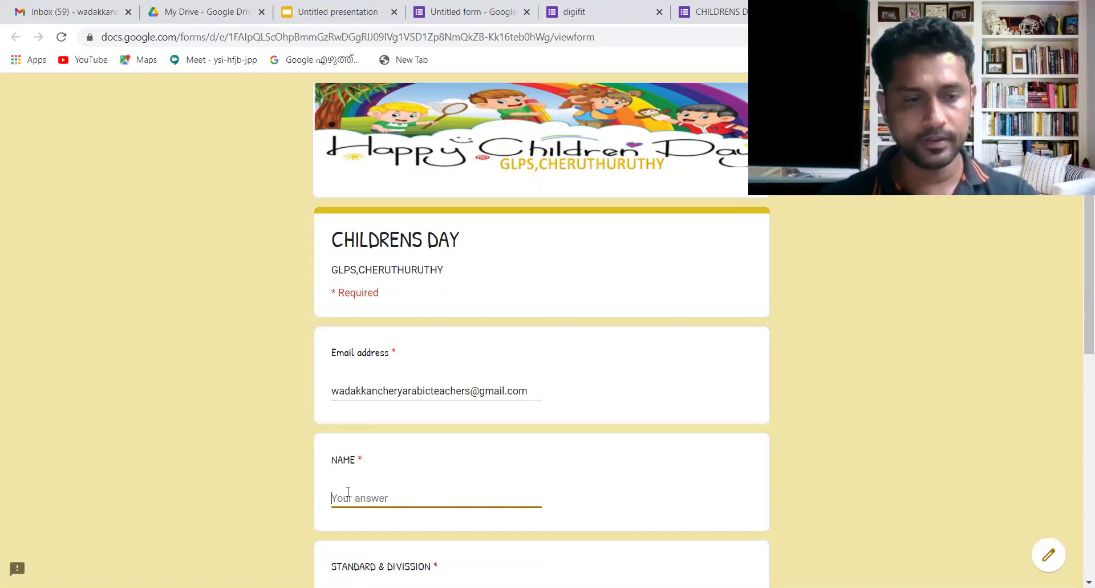
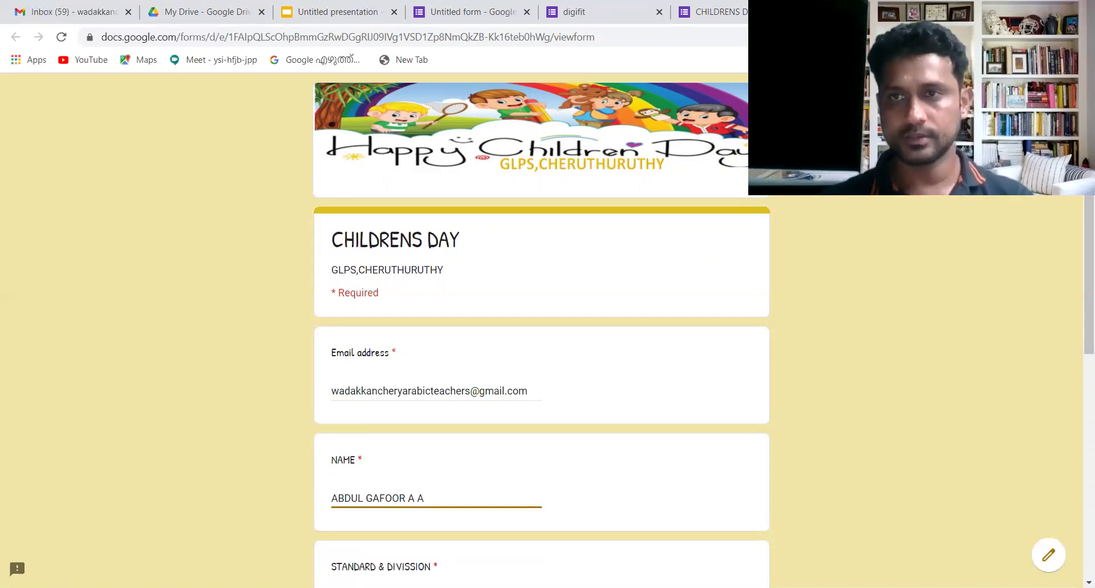
scroll(541, 330, down, 7)
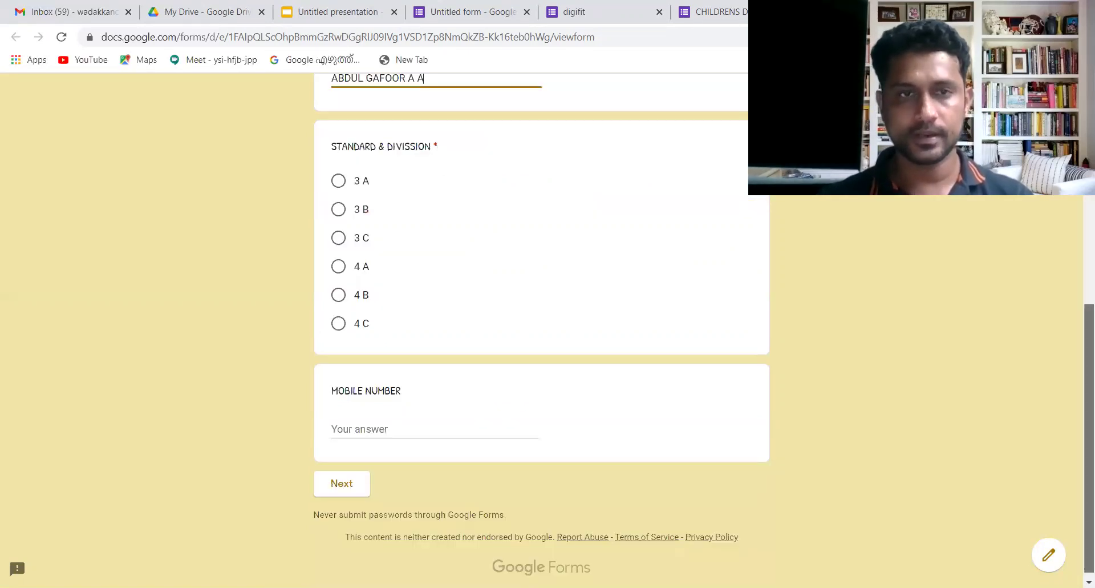
- Choose class 4 C, enter the respondent's mobile number, and continue to the quiz questions
click(339, 323)
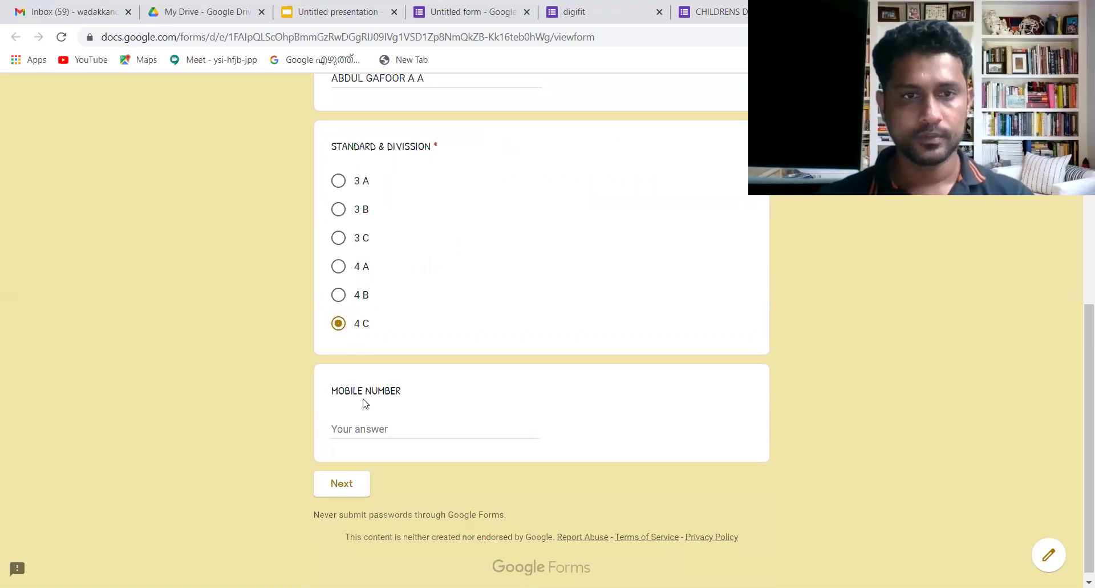
click(361, 429)
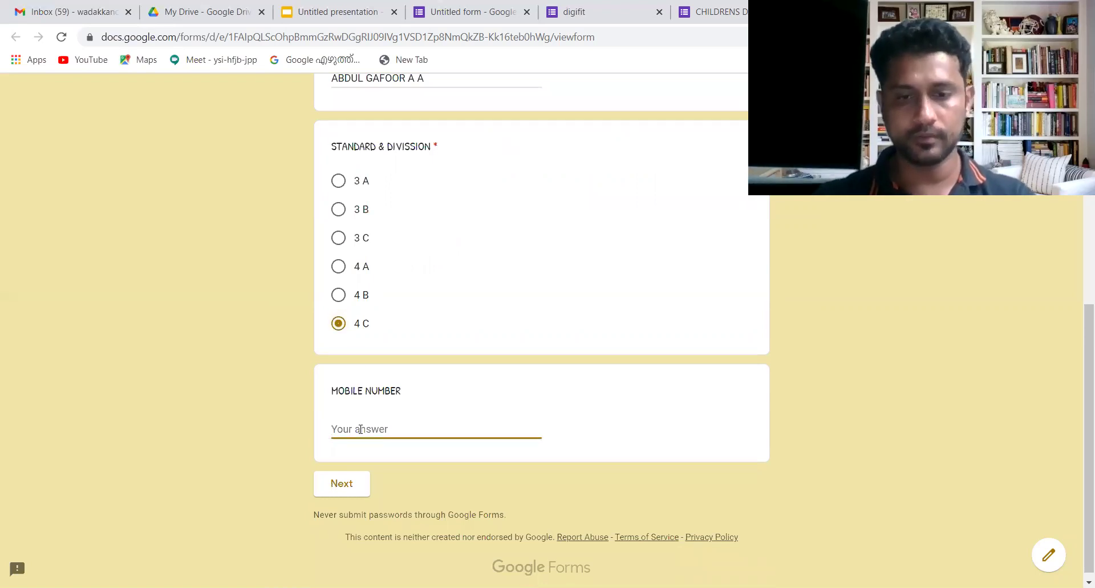
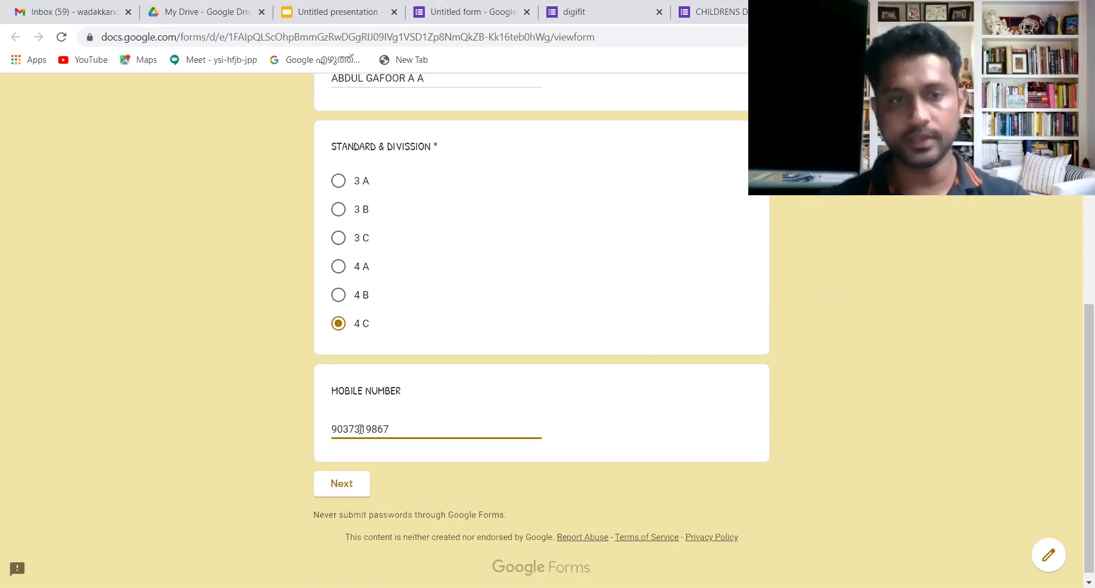
click(345, 488)
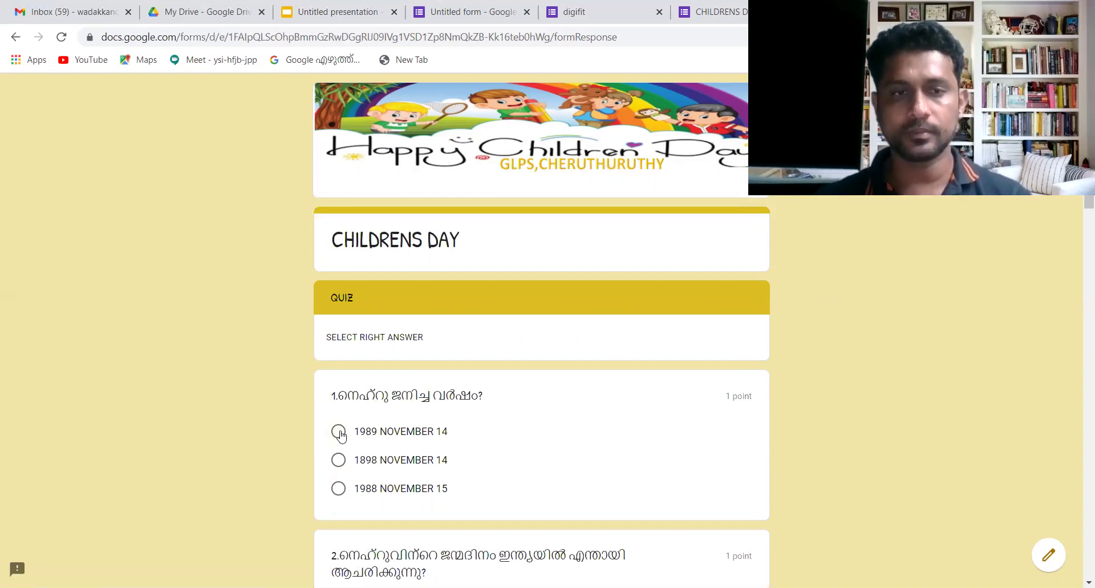
- Answer questions 1–3: 1989 NOVEMBER 14, ശിശുദിനം, and നവംബർ 14
click(339, 432)
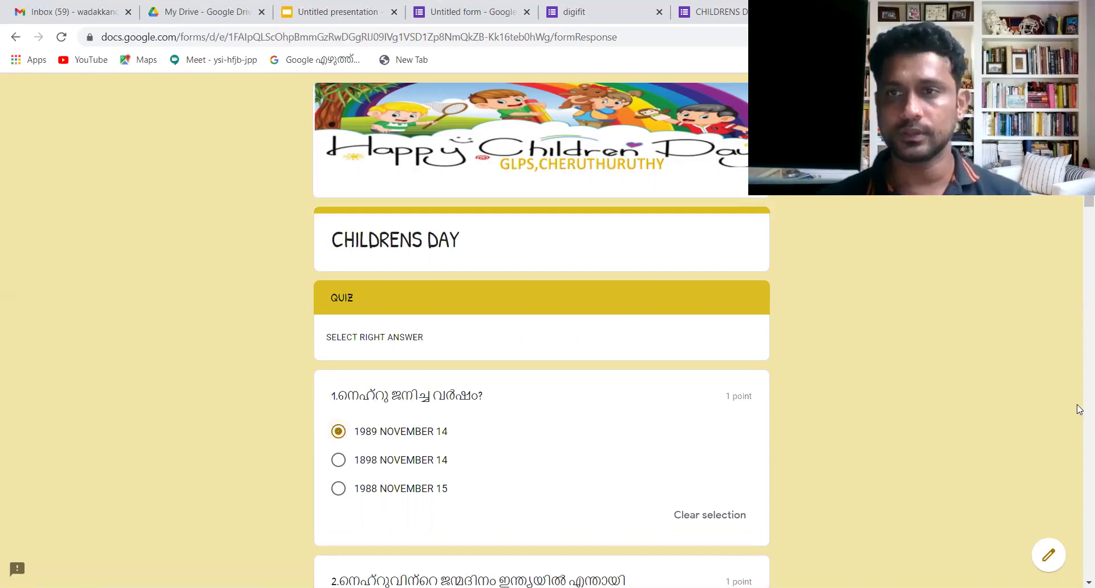
scroll(542, 331, down, 8)
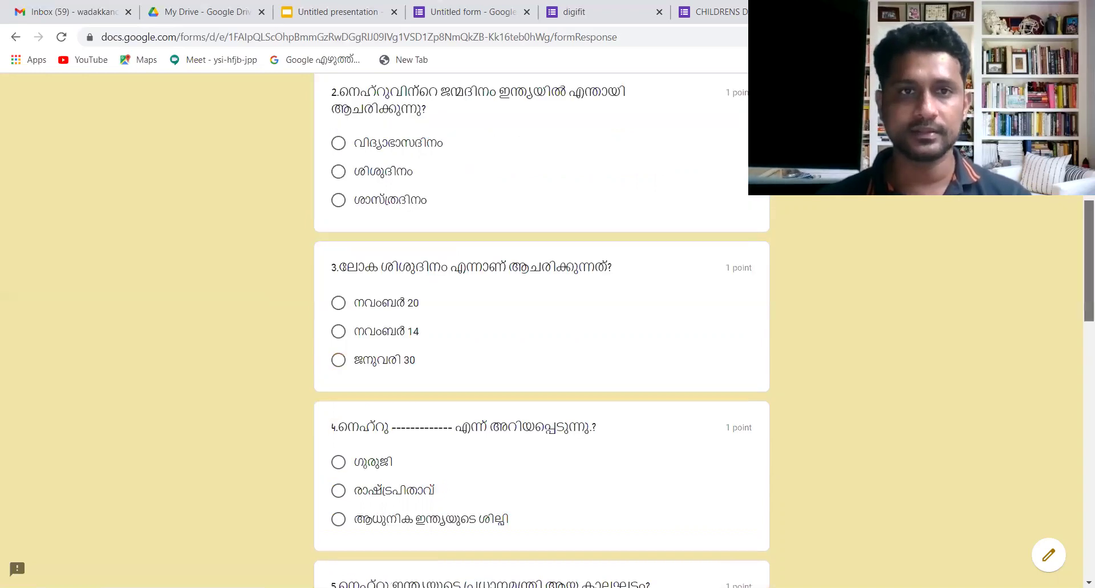
click(338, 172)
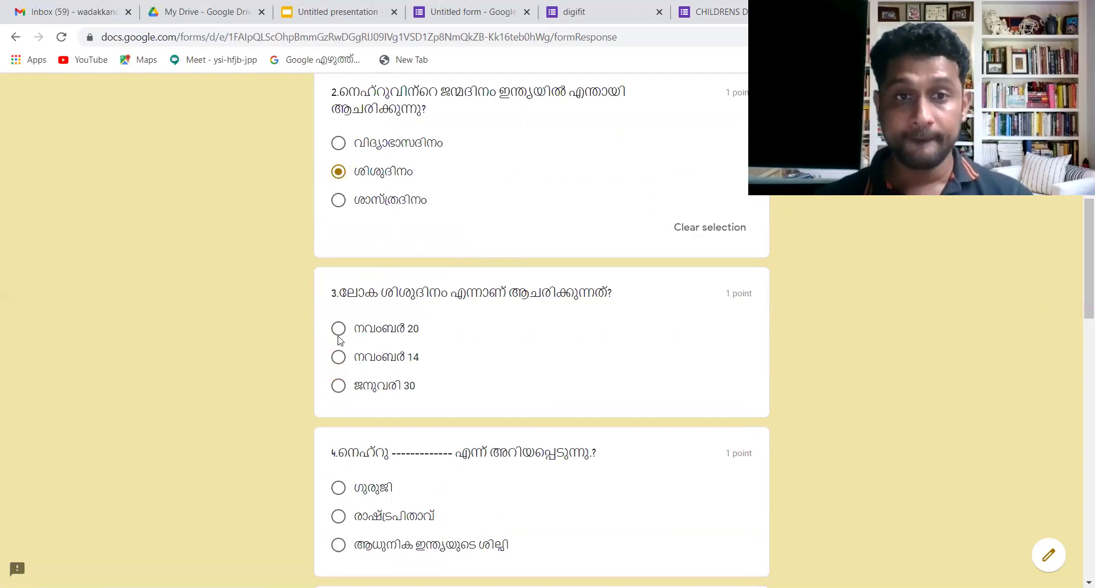
click(339, 360)
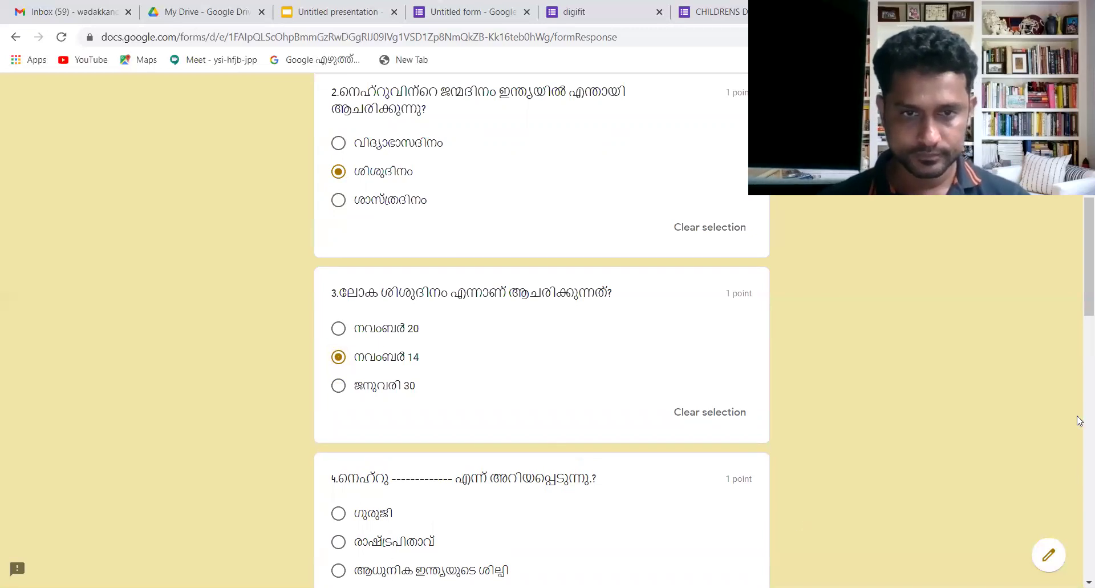
scroll(542, 331, up, 8)
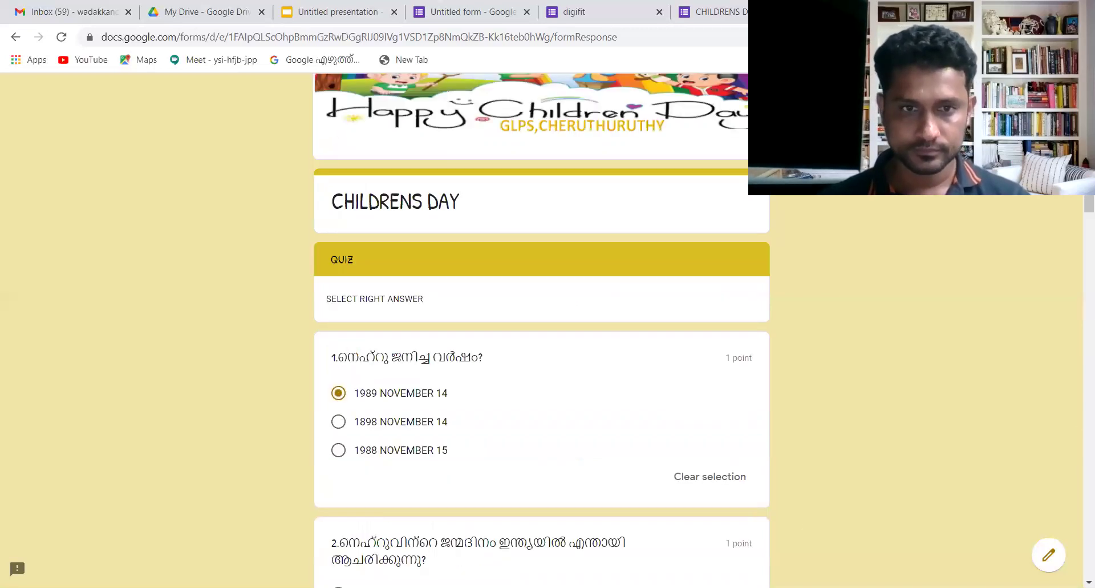
scroll(542, 331, down, 15)
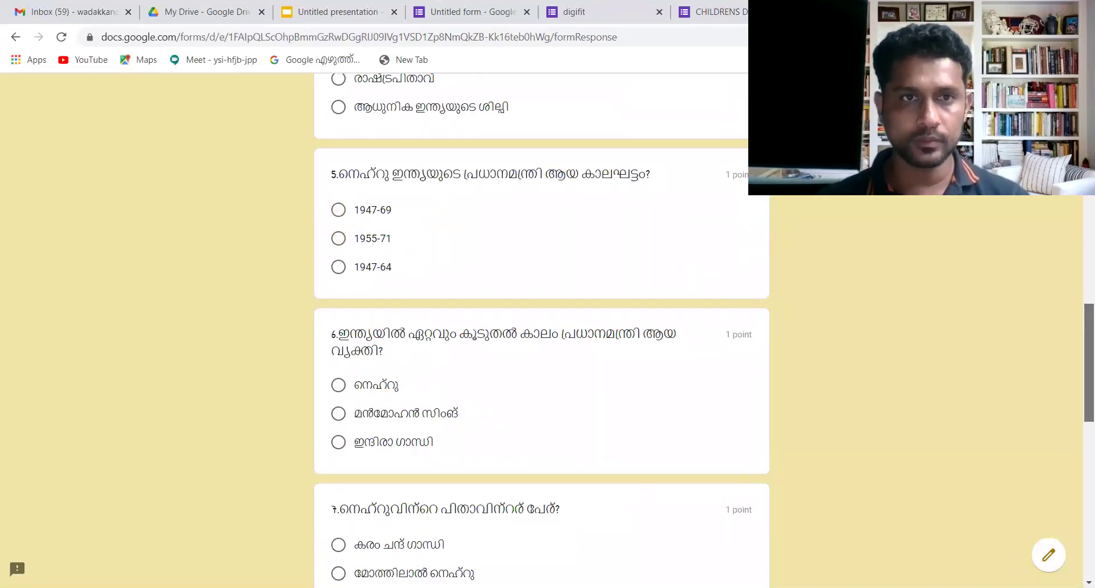
- Answer questions 4–6: ആധുനിക ഇന്ത്യയുടെ ശില്പി, 1947-69, and നെഹ്റു
click(338, 106)
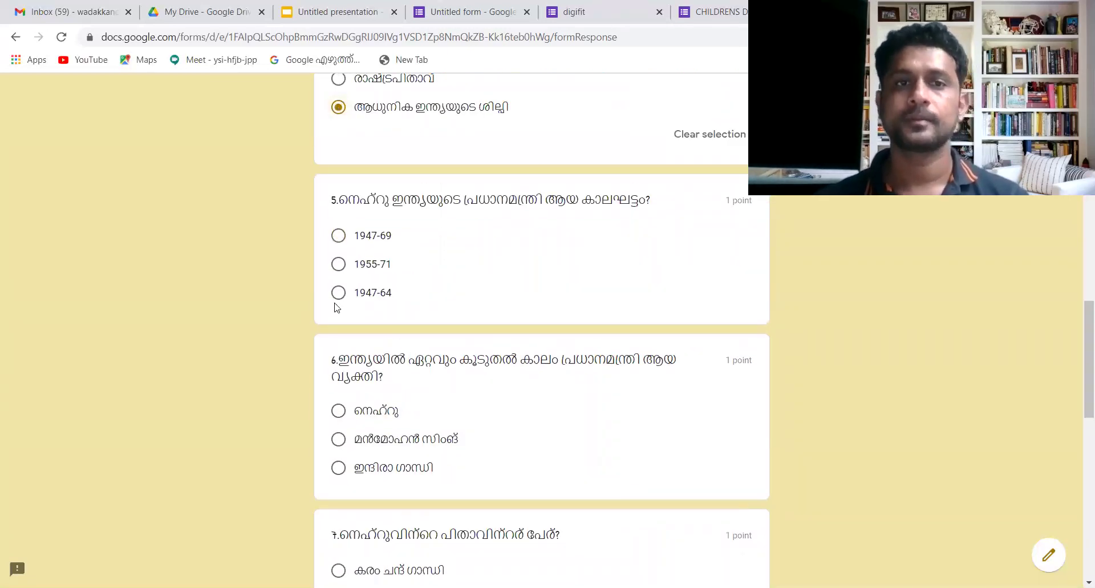
click(340, 242)
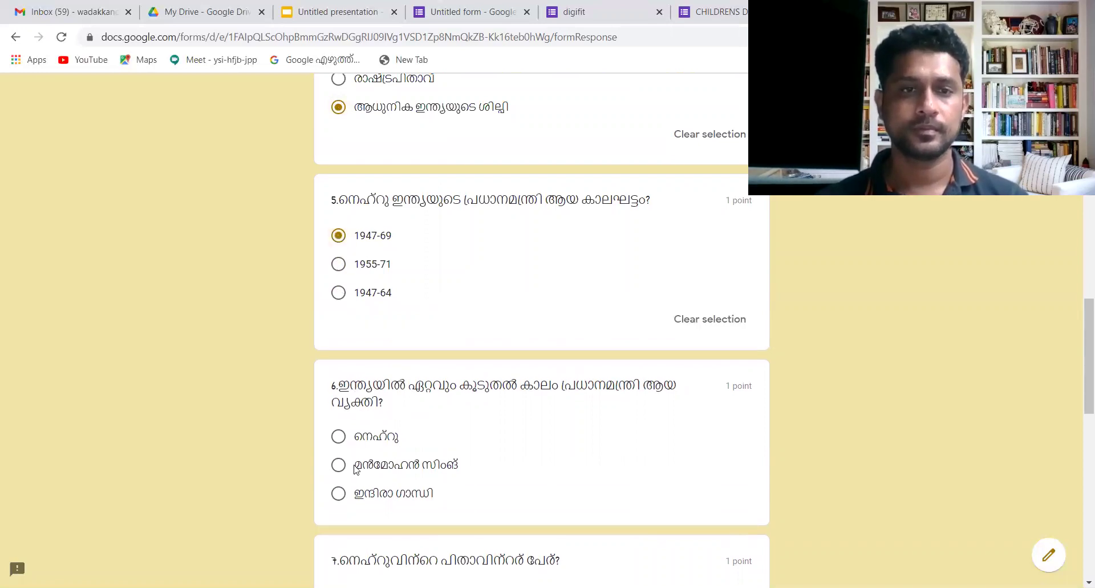
click(340, 444)
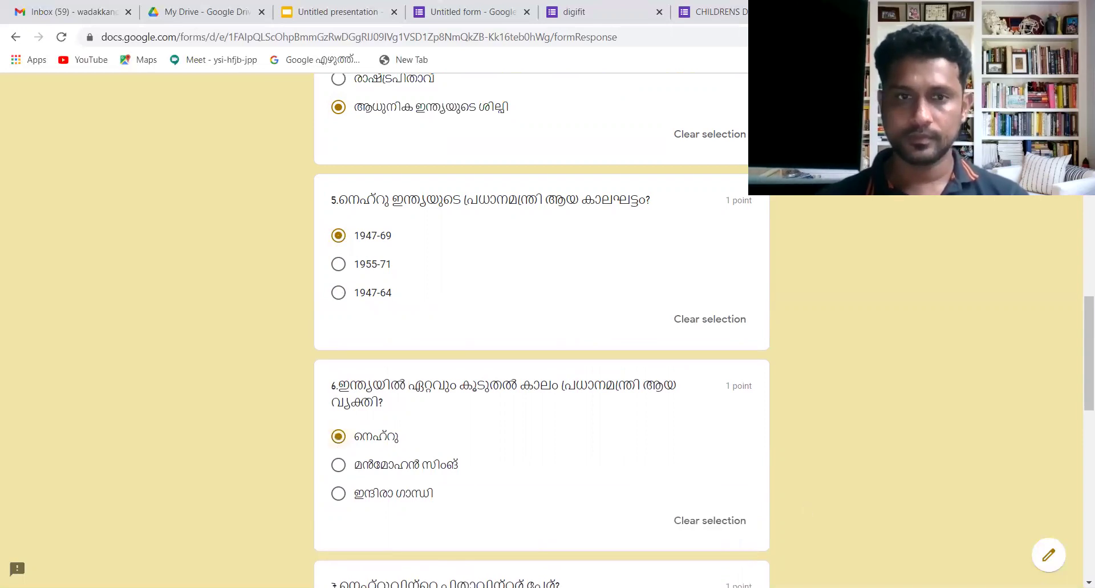
scroll(542, 331, up, 8)
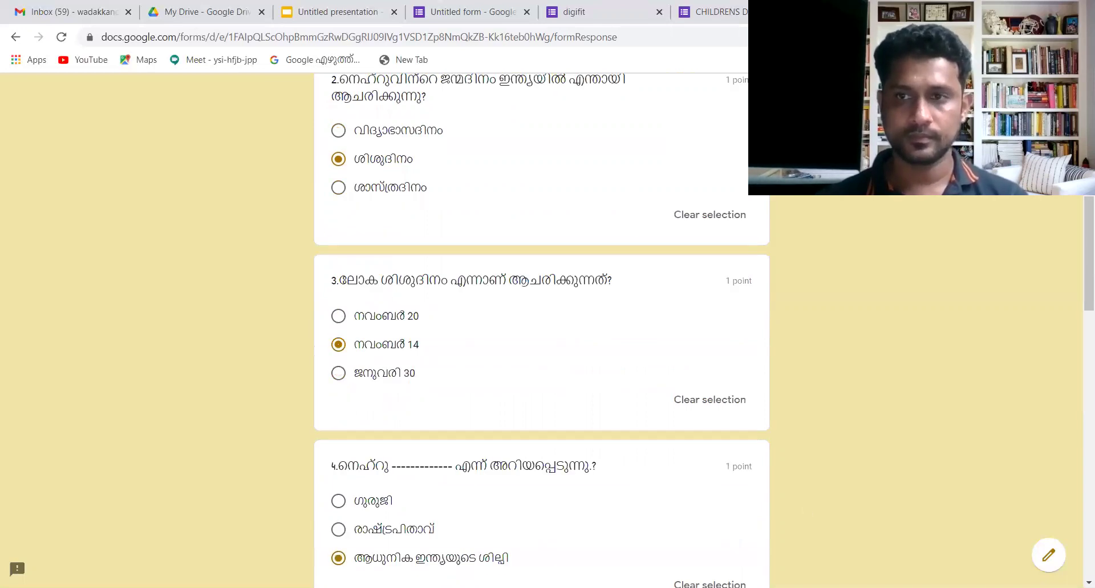
scroll(542, 331, up, 8)
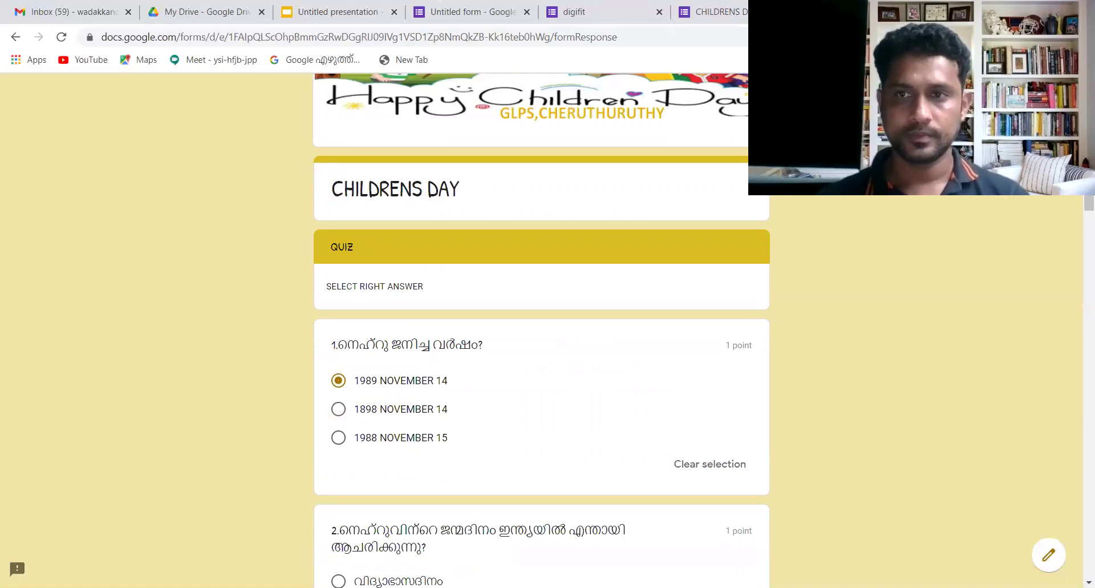
- Answer questions 7–10, including വിജയ ലക്ഷ്മി പണ്ഡിറ്റ് and ഗാന്ധിജിയ്ക്ക്, then submit the quiz
scroll(1079, 237, down, 9)
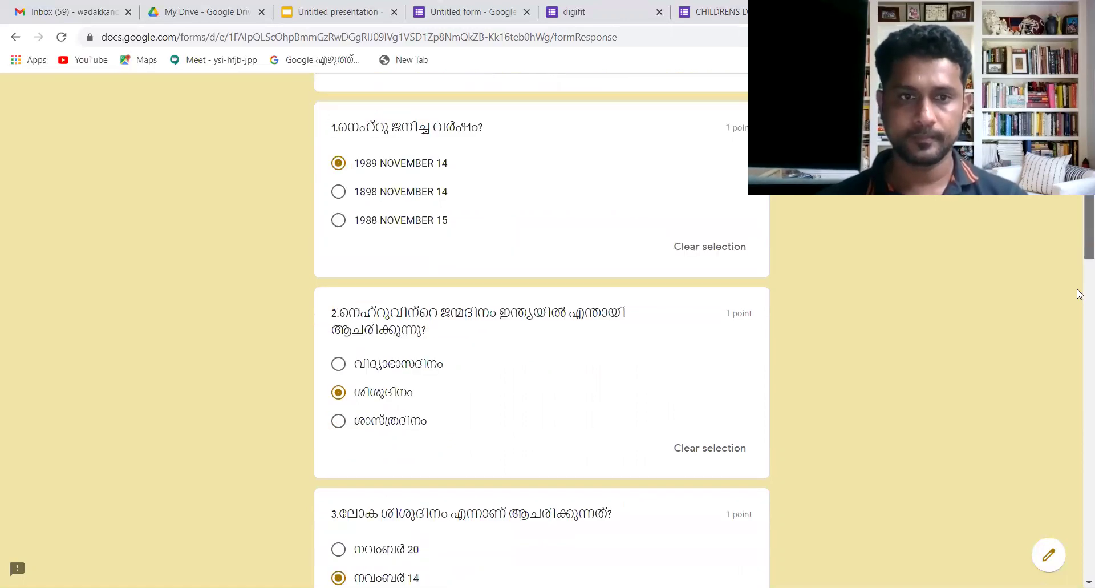
scroll(1077, 366, down, 14)
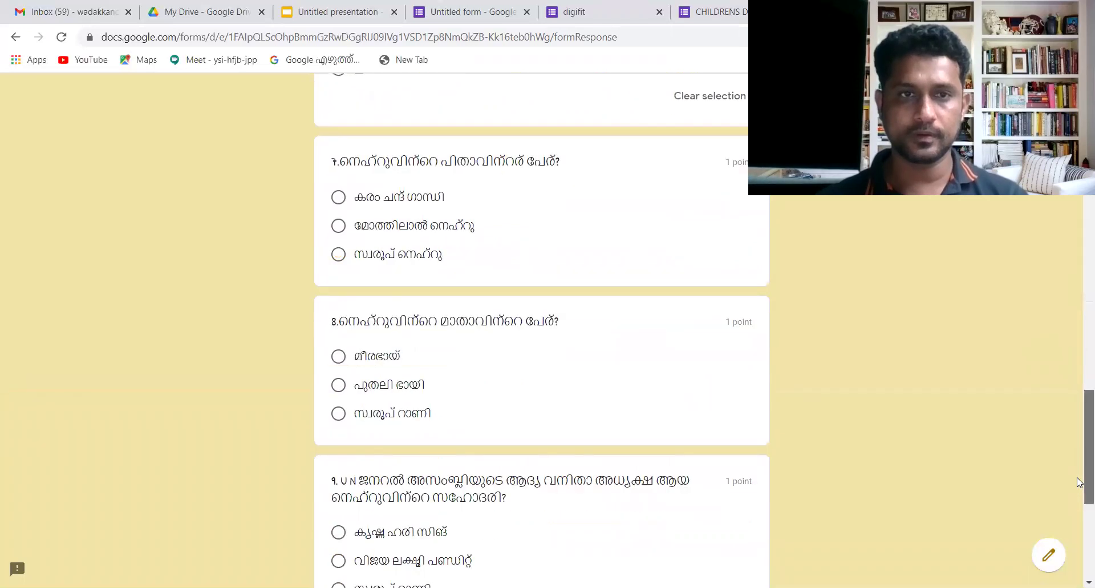
click(337, 226)
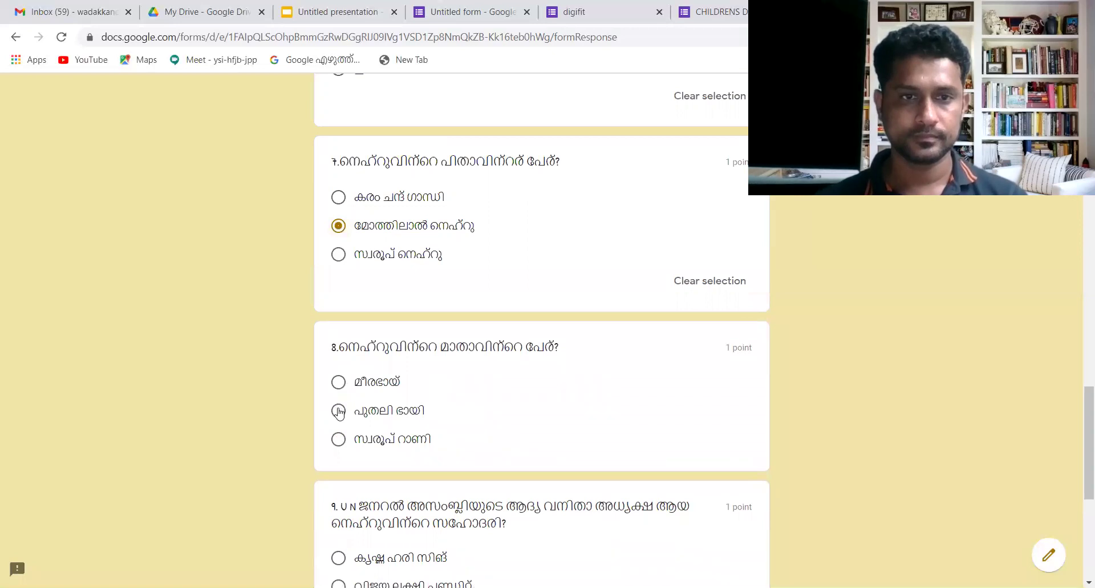
click(339, 438)
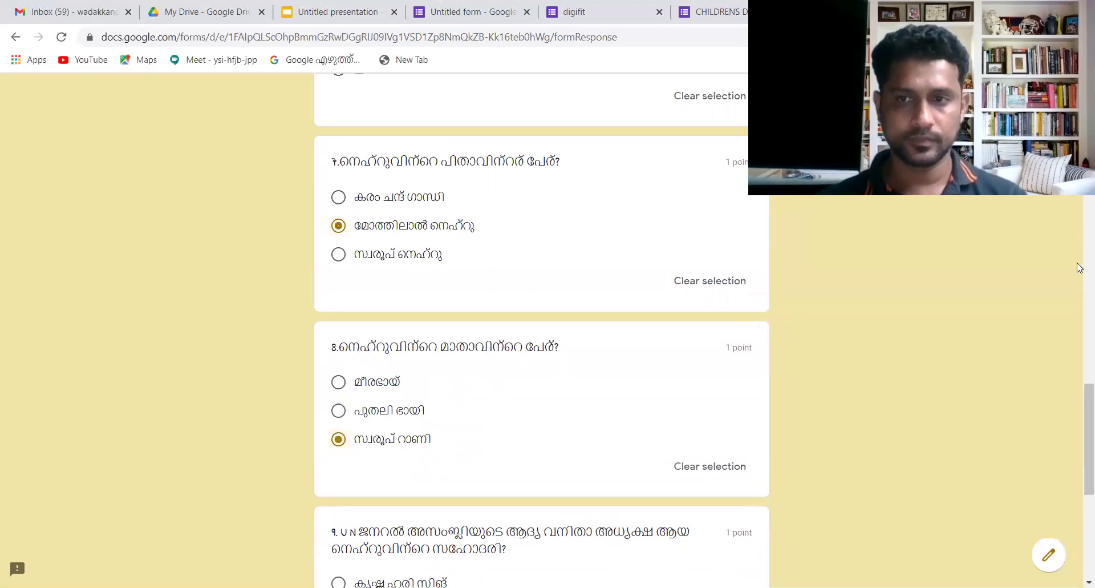
scroll(1080, 448, down, 2)
scroll(1080, 448, down, 4)
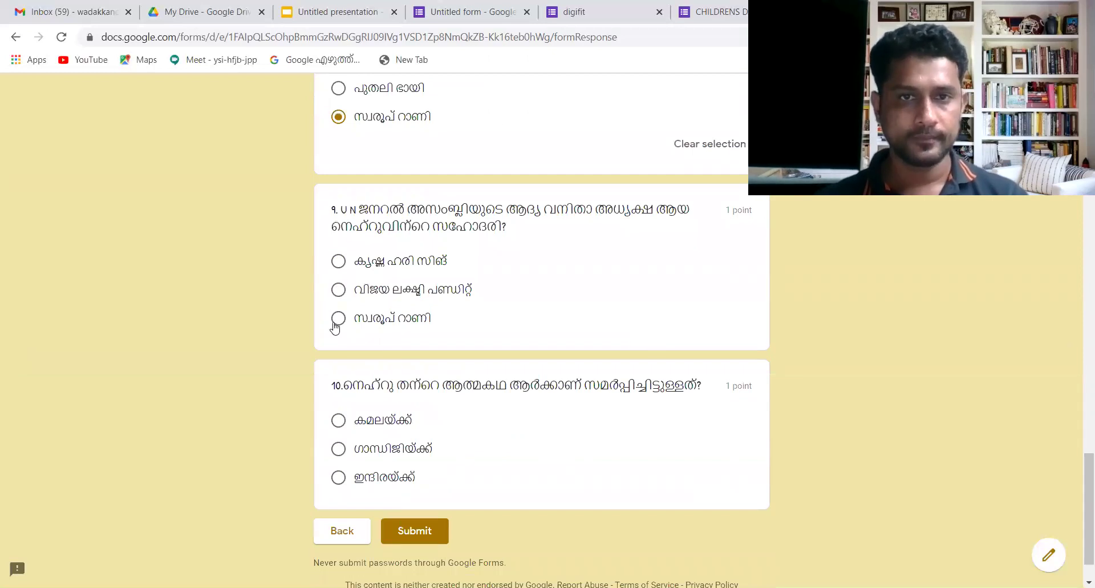
click(339, 291)
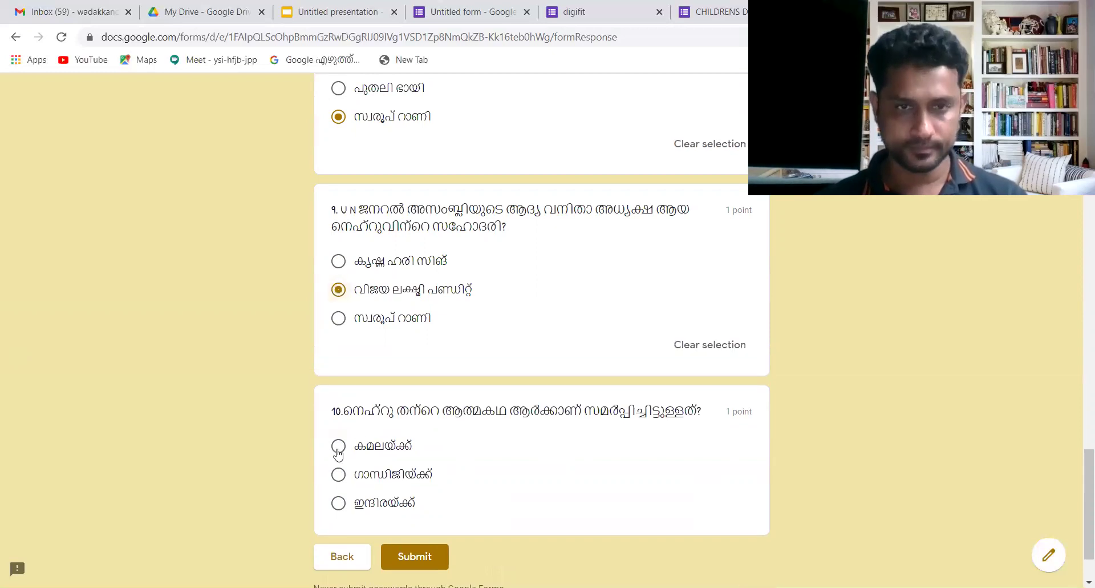
click(340, 478)
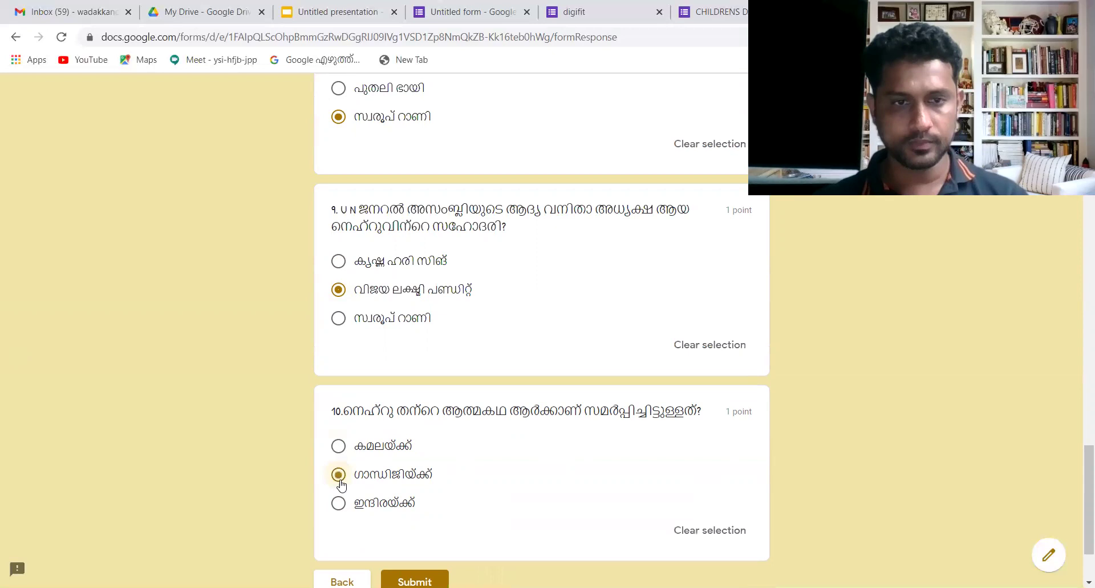
click(415, 579)
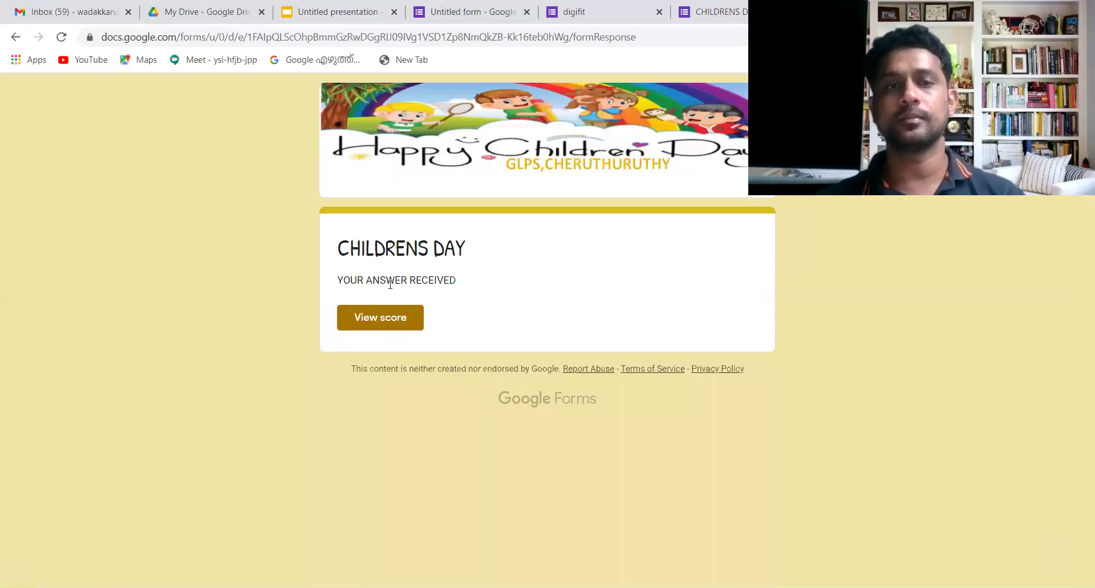
- View the submission's 7/10 score, then return to the Gmail inbox
click(386, 319)
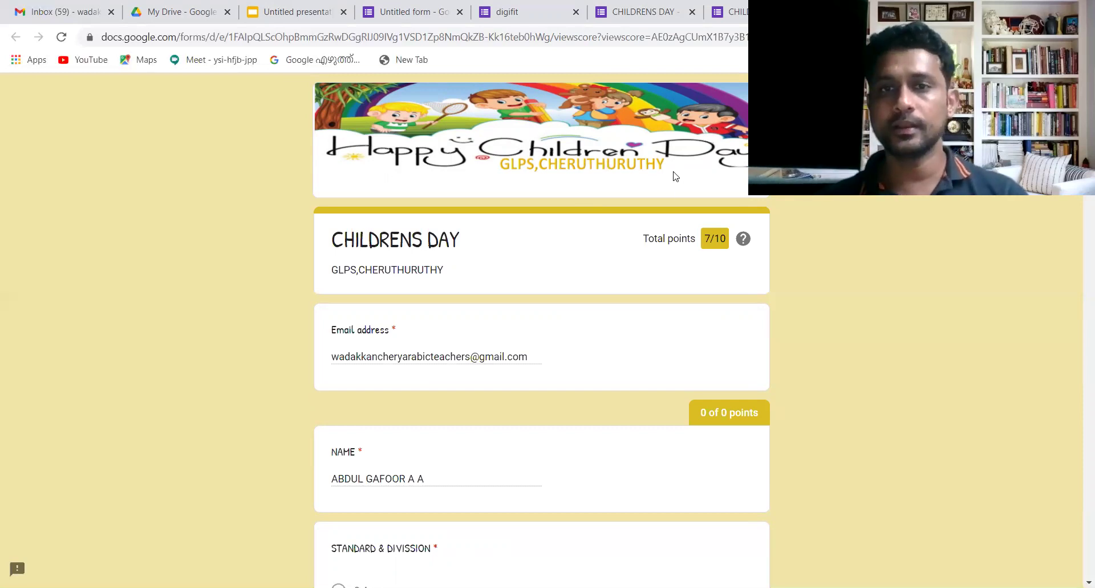
click(76, 14)
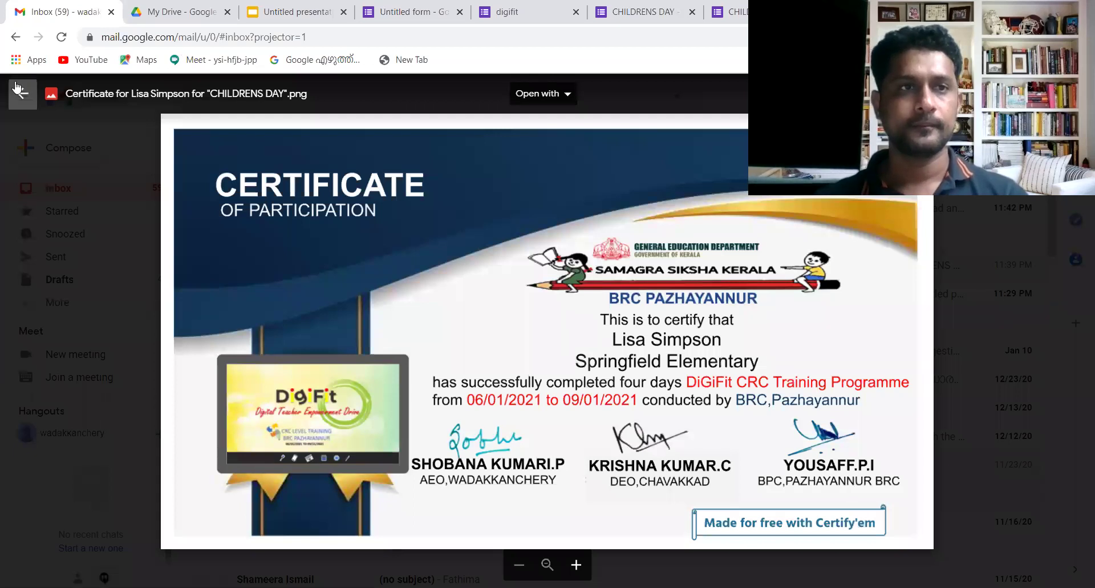
- Close the certificate preview and open the Certify'em 'Your certificate is here for "CHILDRENS DAY"' email
click(20, 95)
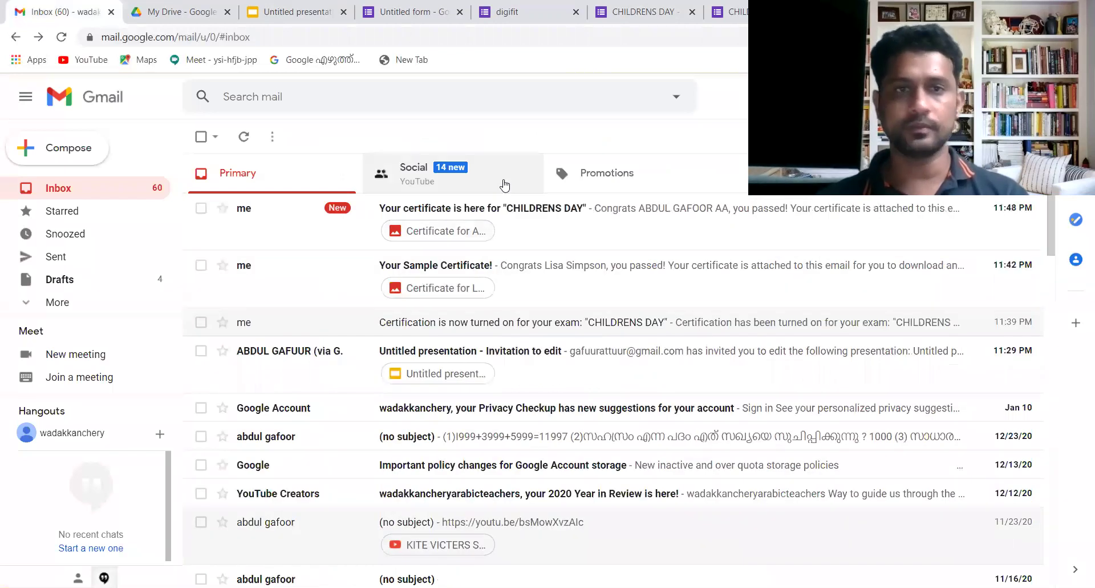
click(548, 227)
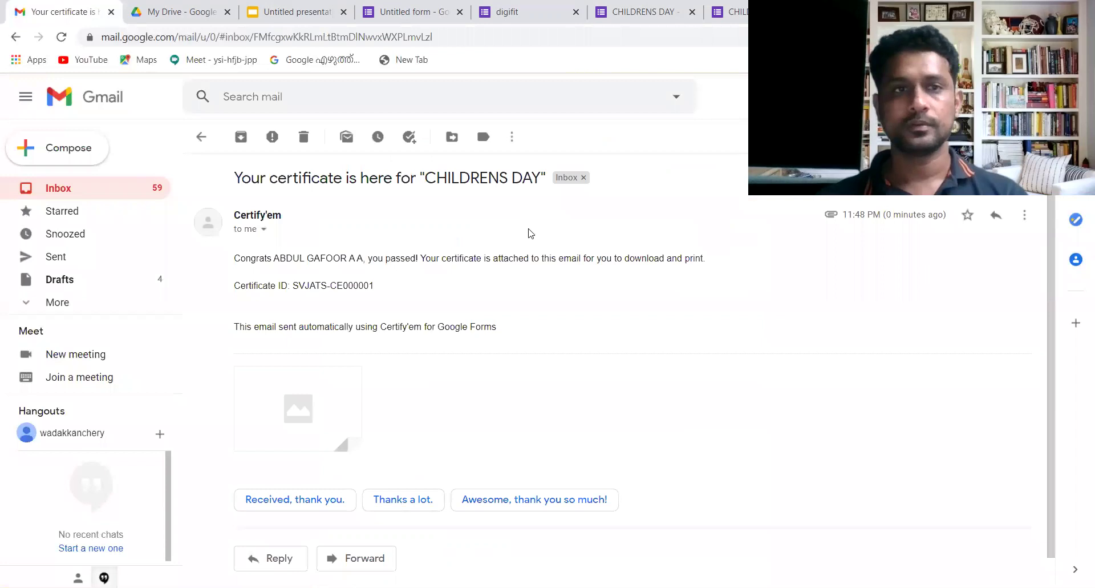
- Preview the attached CHILDRENS DAY certificate PNG, then switch to the Untitled form tab
click(321, 431)
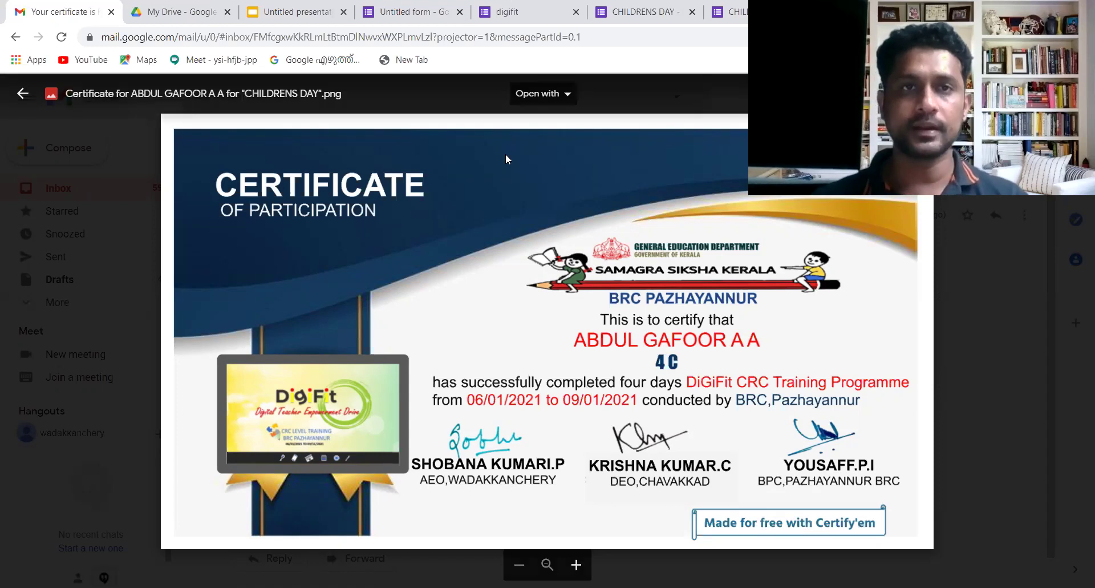
key(ctrl+4)
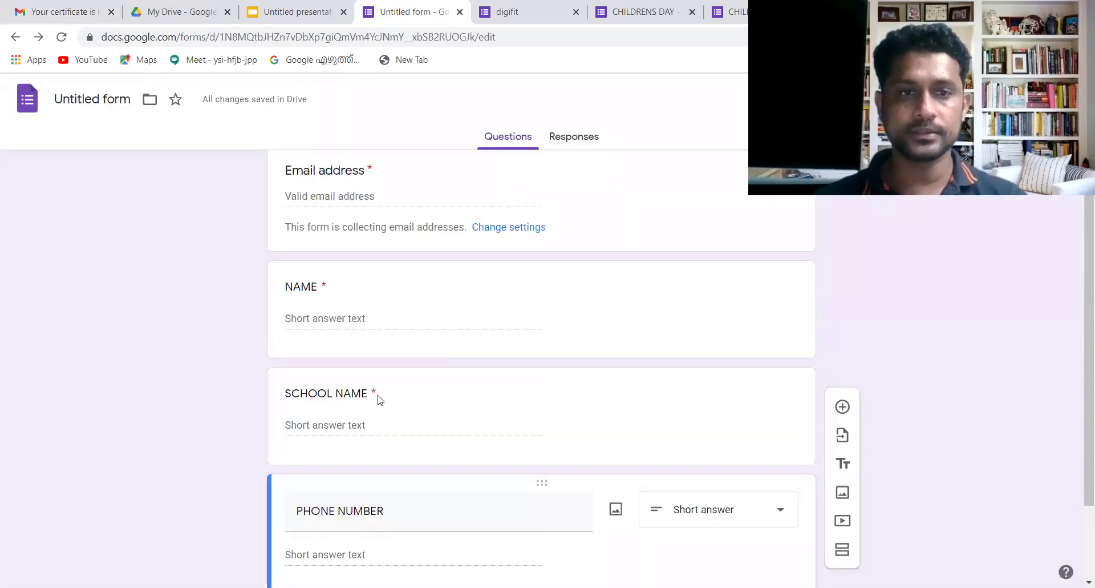
- Check the Certify'em panel in the CHILDRENS DAY form editor, flipping back briefly to the Gmail certificate
click(675, 7)
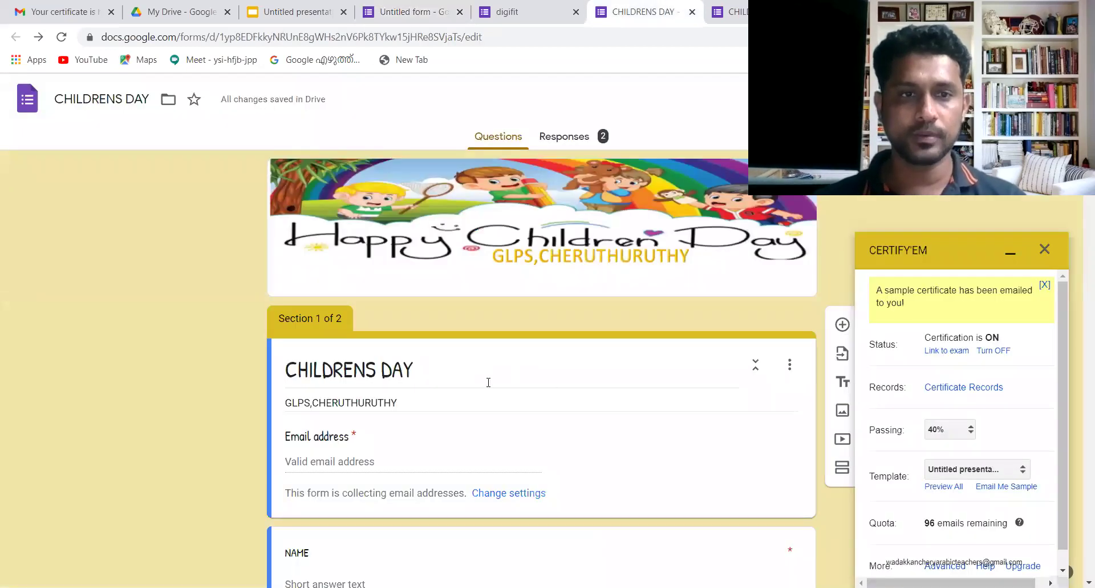
scroll(357, 421, down, 5)
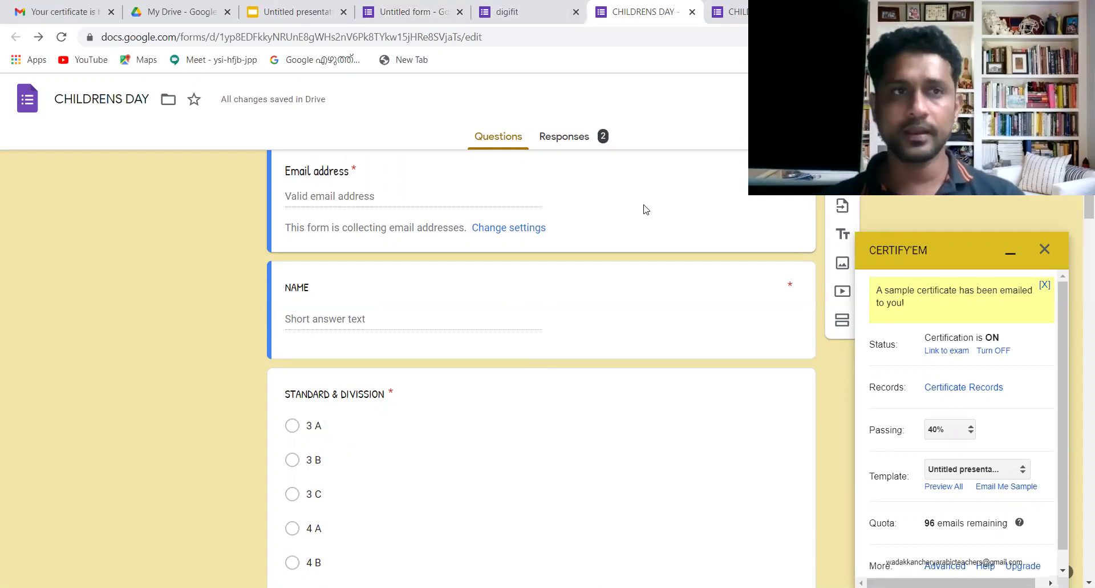
click(48, 12)
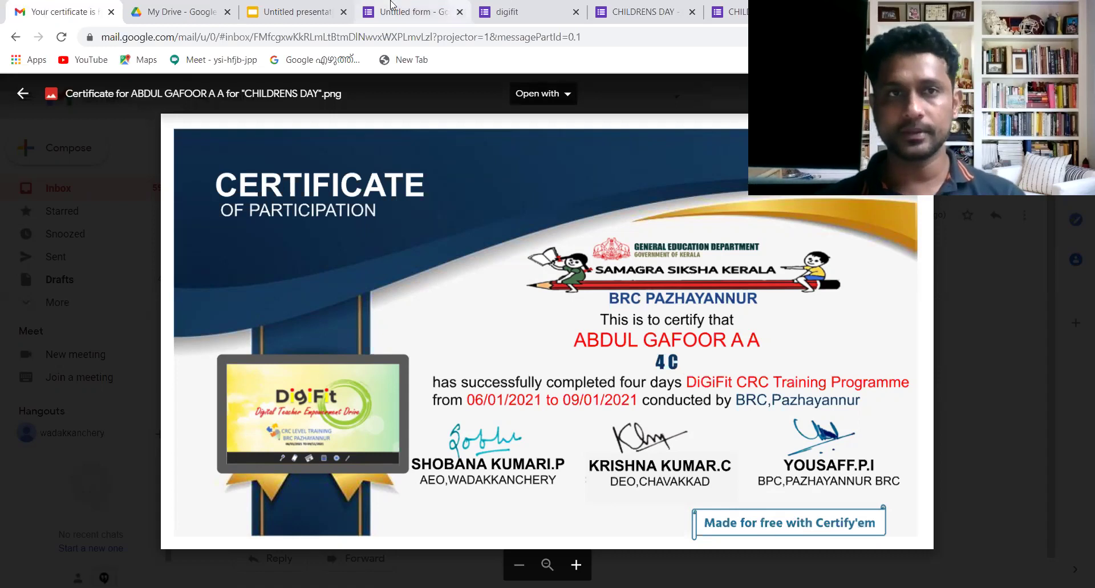
key(ctrl+6)
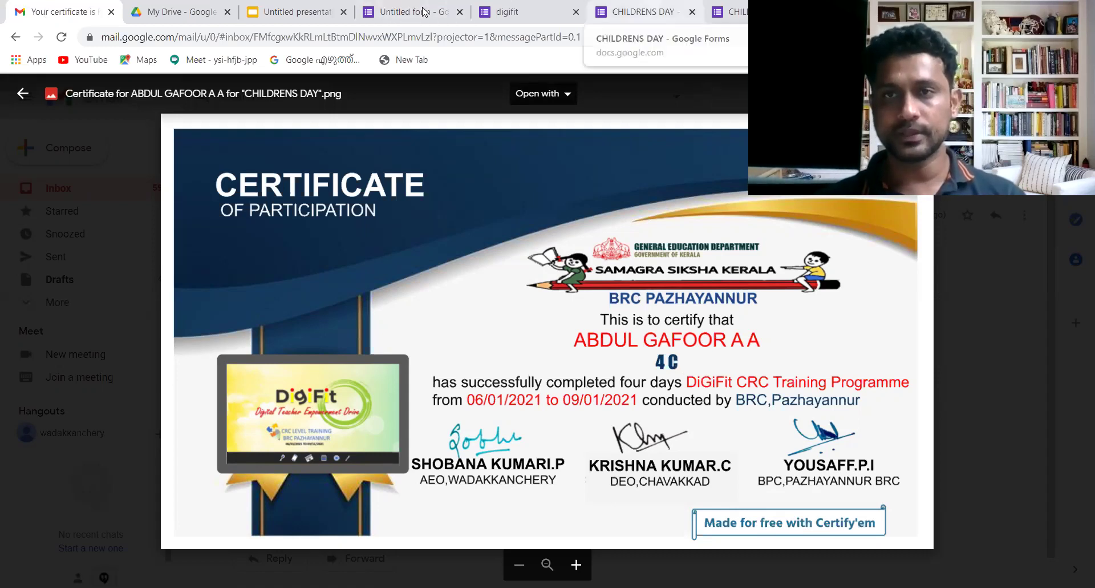